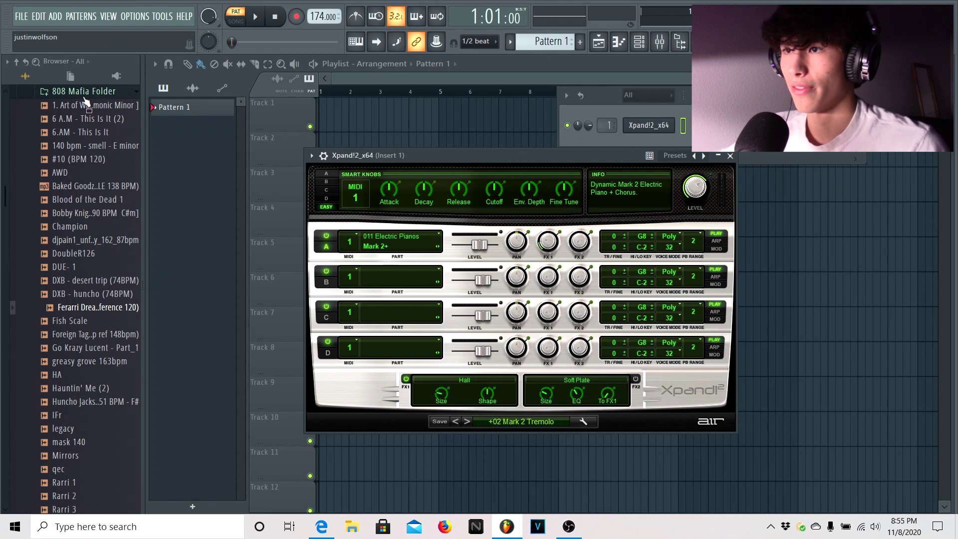
Collapse the 808 Mafia Folder in the browser.
click(84, 94)
scroll(97, 245, up, 4)
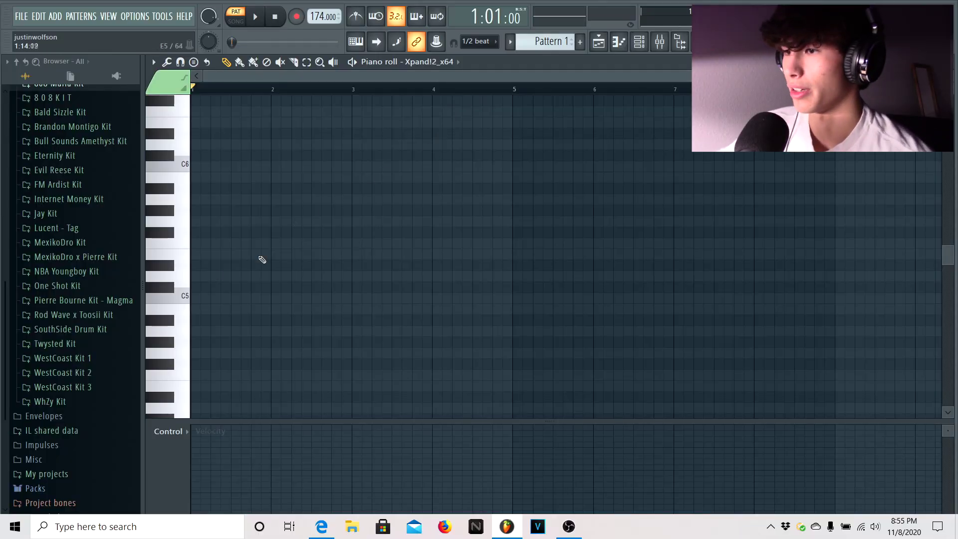
Build a C#5, F5 and A#5 chord at bar 1 in the Xpand!2 piano roll and play it back.
click(220, 291)
drag(220, 291, 204, 291)
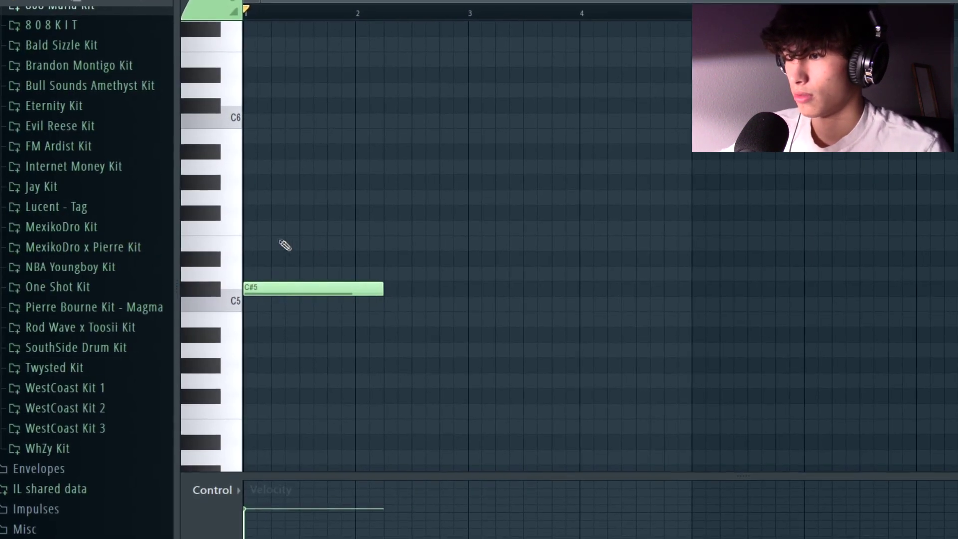
click(199, 243)
drag(278, 165, 244, 155)
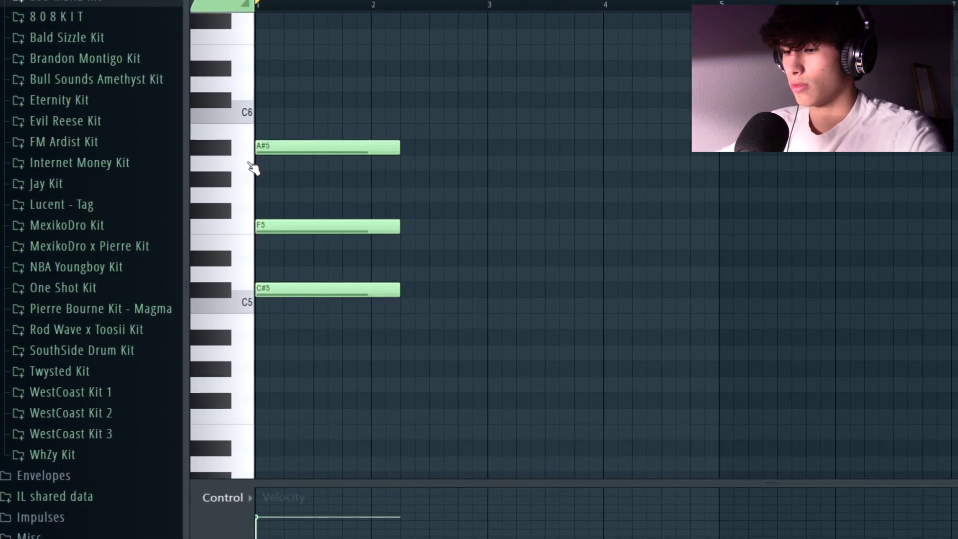
key(space)
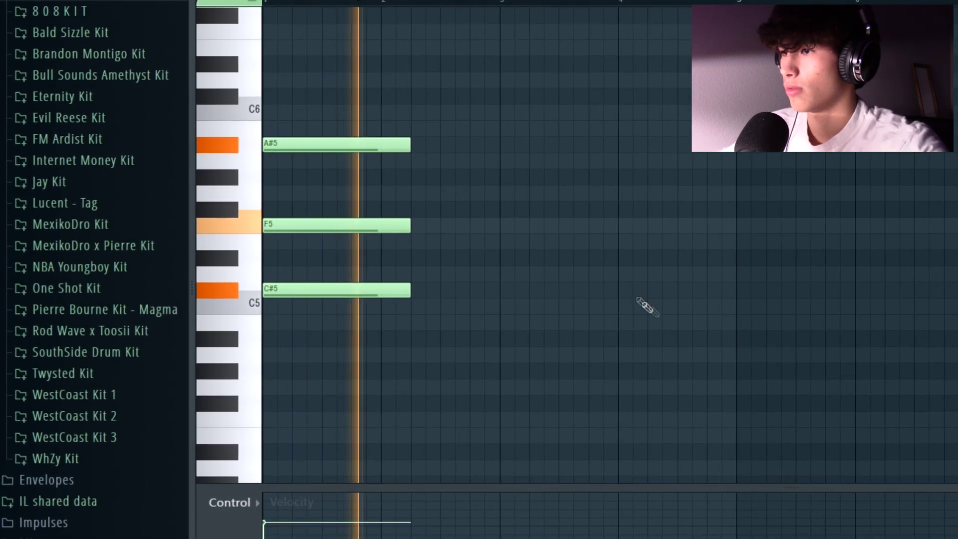
key(space)
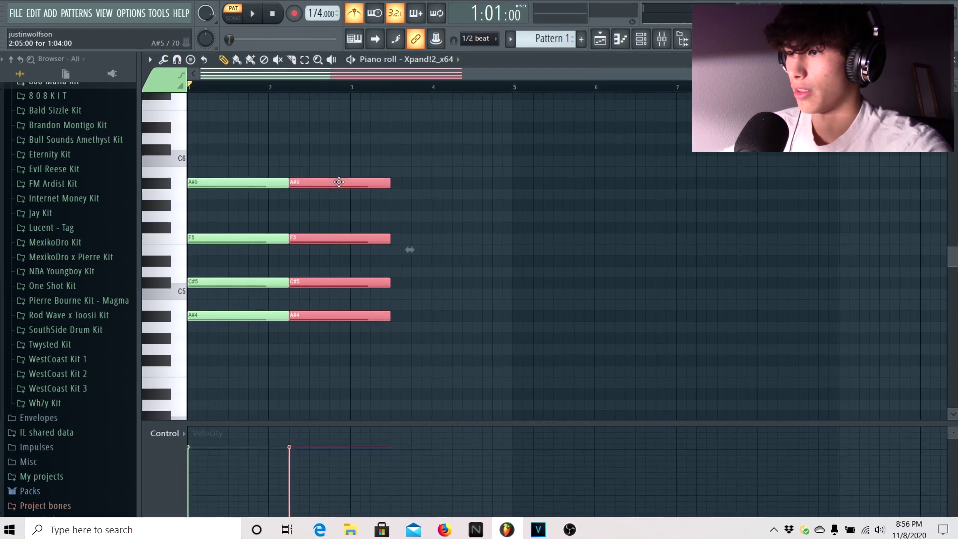
Shape the second chord as F4, G#4, C5 and F5 ending at bar 3, and add a C5, D#5, G5 and C6 chord there.
drag(339, 182, 313, 236)
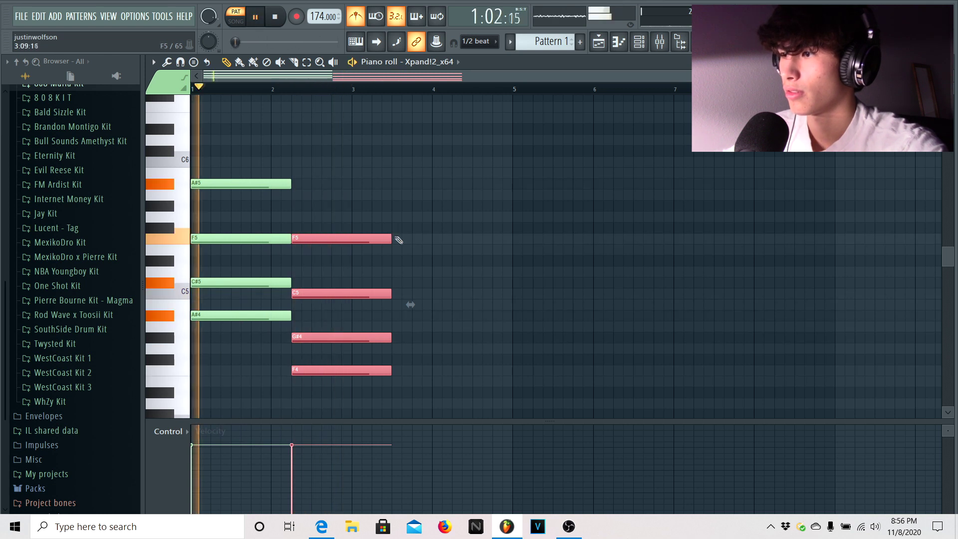
drag(389, 238, 352, 243)
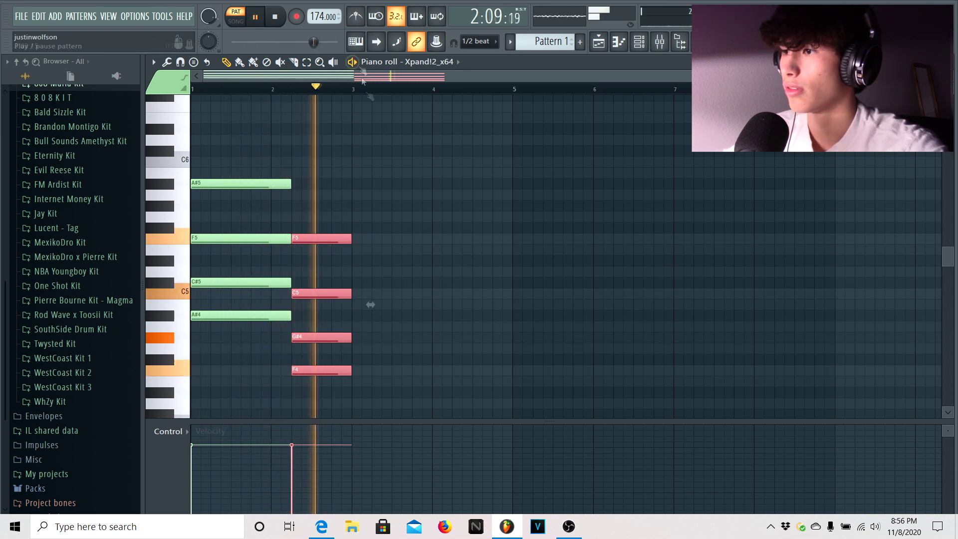
scroll(368, 304, down, 1)
key(ctrl+b)
key(space)
drag(371, 340, 373, 367)
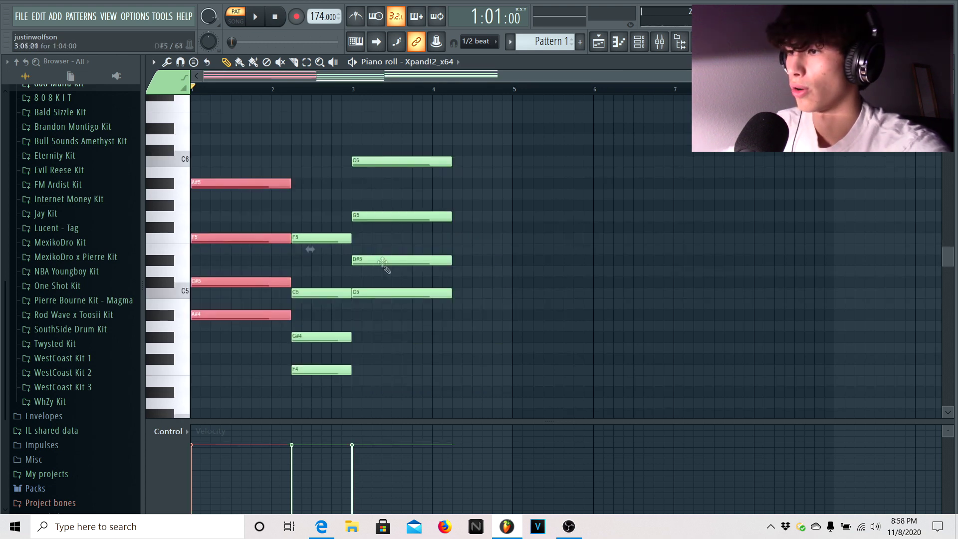
Try the third chord one octave lower and return it to its original octave.
key(ctrl+Down)
scroll(396, 244, down, 3)
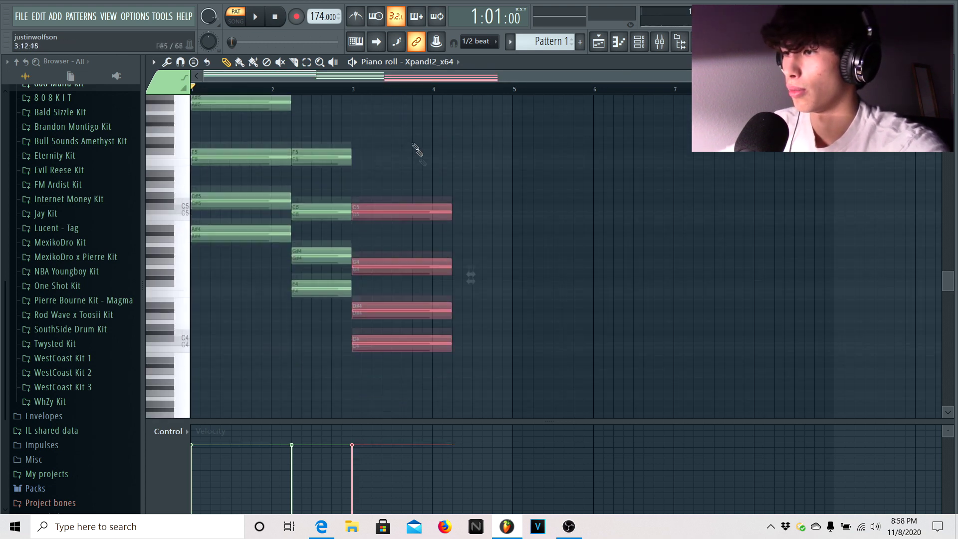
key(ctrl+Up)
scroll(406, 176, up, 3)
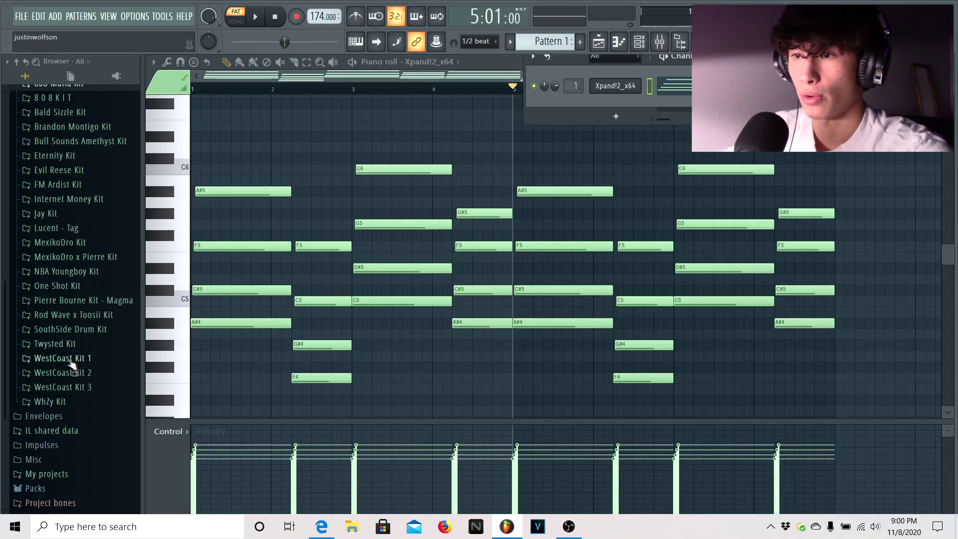
Load the Bass 4 sample from the Bass folder of WestCoast Kit 1 into a new channel.
click(69, 359)
click(67, 366)
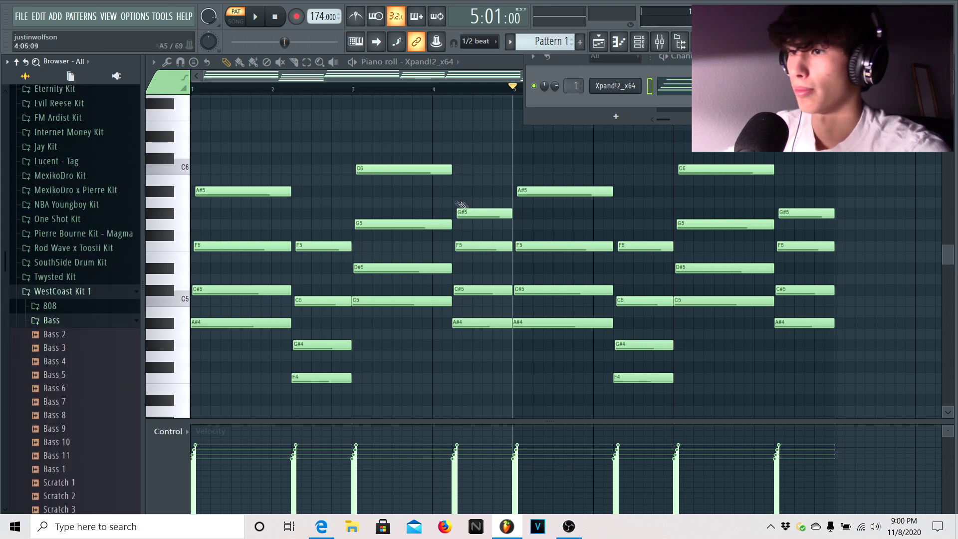
scroll(79, 316, down, 2)
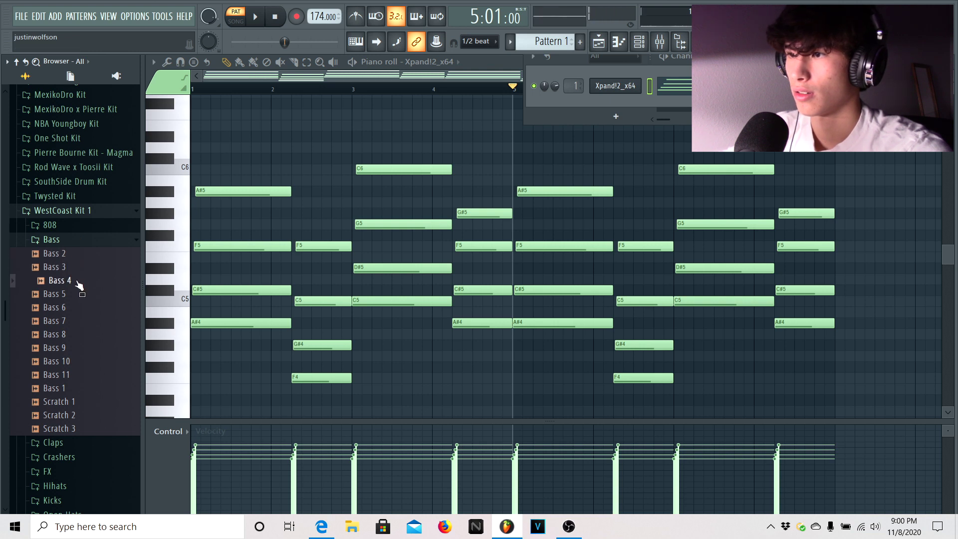
drag(78, 285, 166, 319)
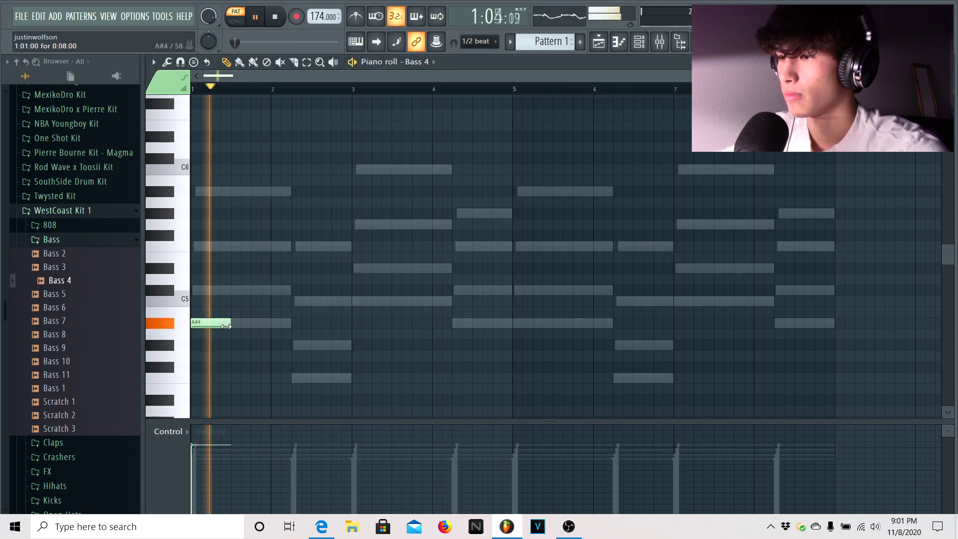
Write the Bass 4 line over bars 1 to 4 with repeated A#4, F5, C5 and C#5 notes following the chords.
click(297, 301)
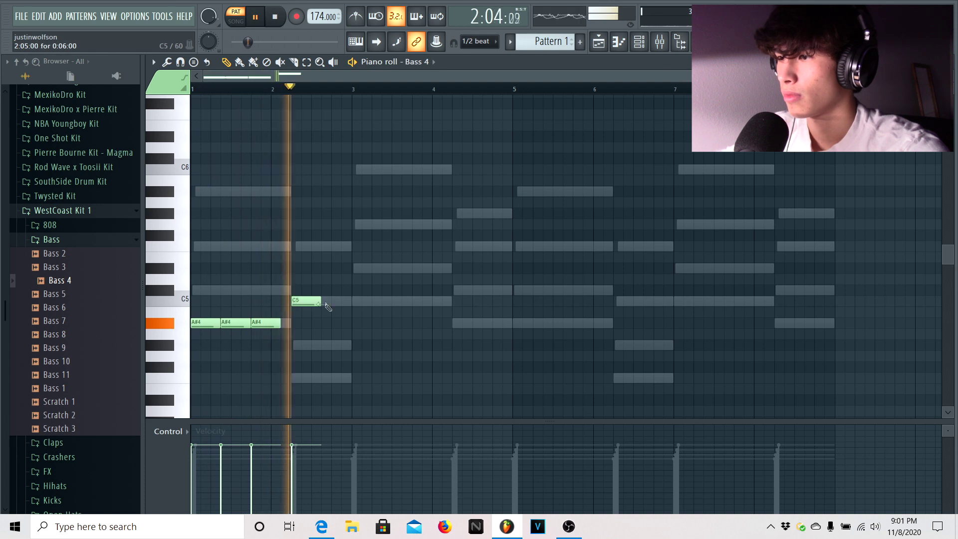
click(335, 301)
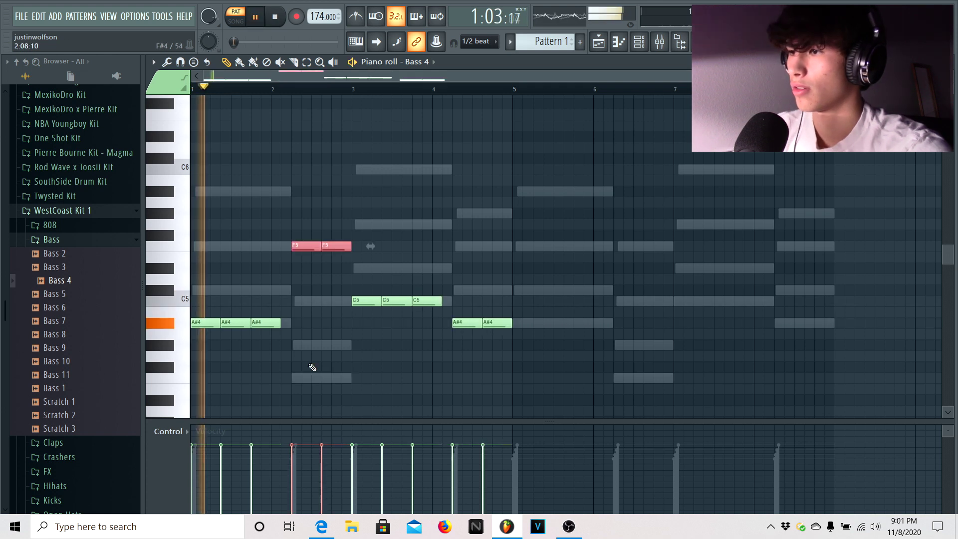
key(ctrl+d)
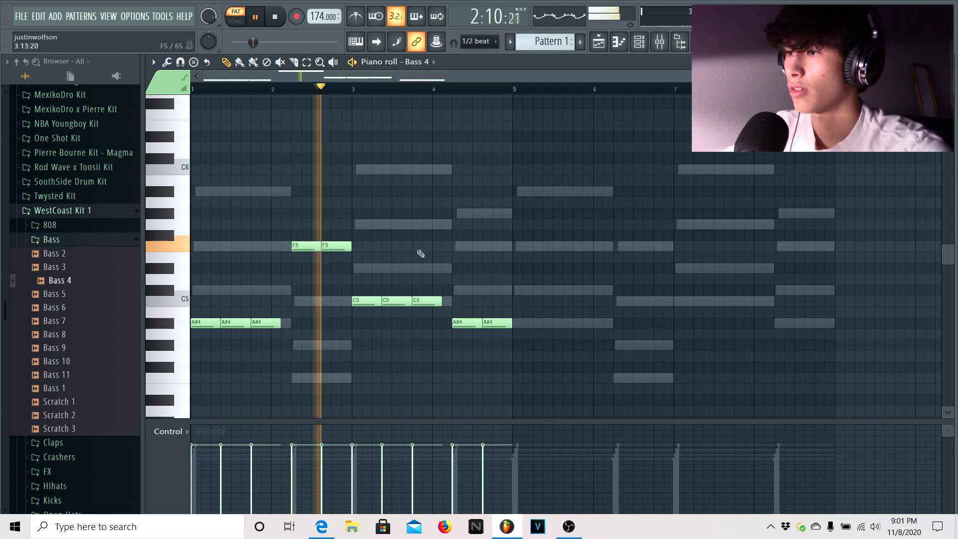
scroll(421, 251, up, 2)
drag(471, 293, 501, 267)
Duplicate the whole four-bar bass line into bars 5 to 8 and clear the selection.
key(ctrl+a)
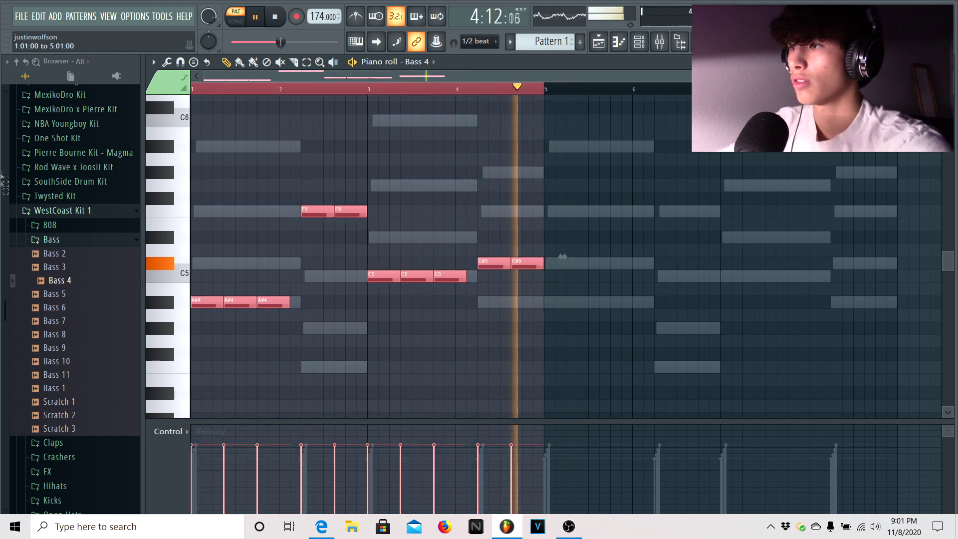
key(ctrl+b)
key(ctrl+d)
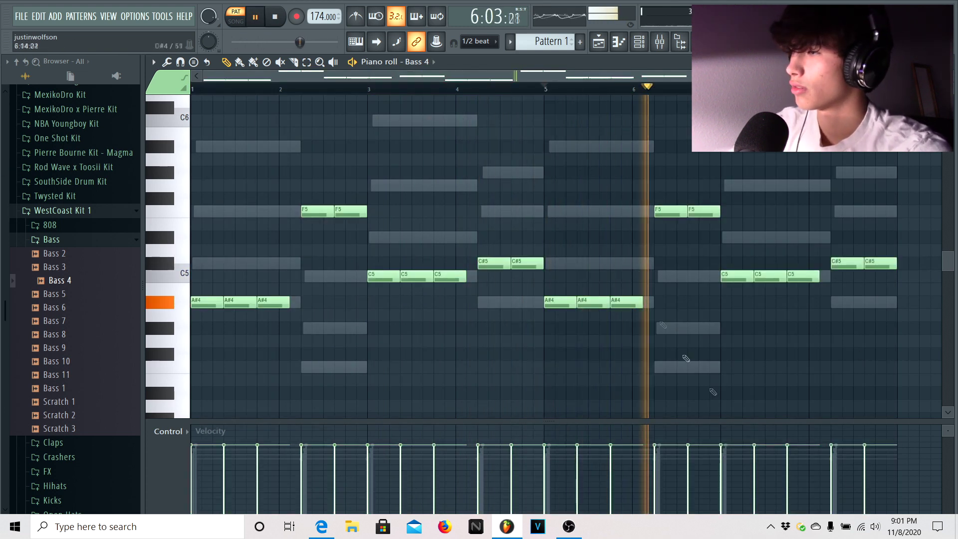
Stop playback and clone the Xpand!2_x64 channel.
click(645, 45)
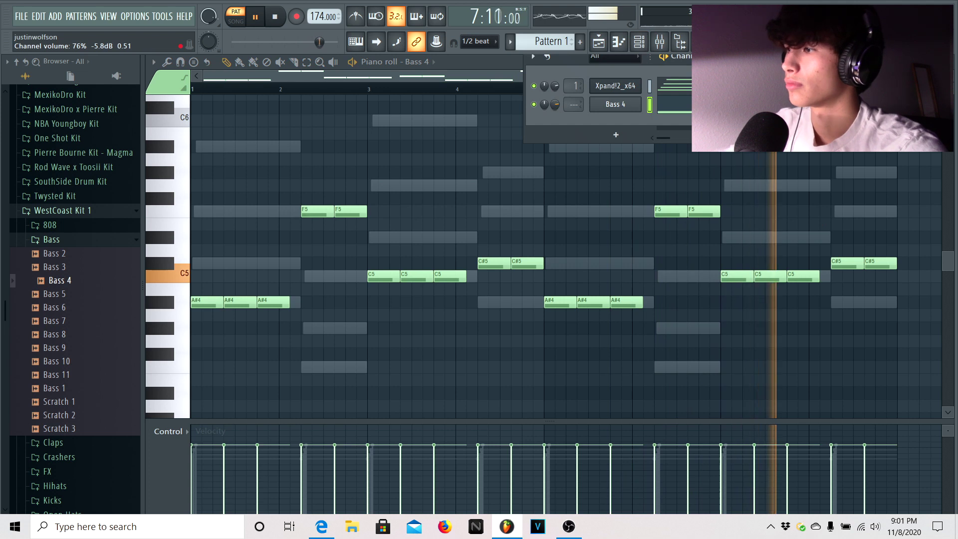
key(space)
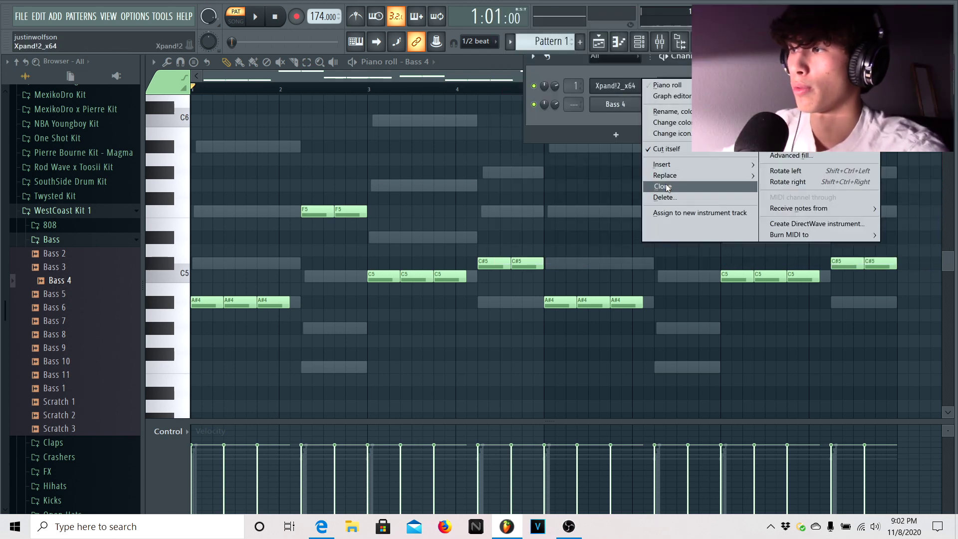
click(667, 187)
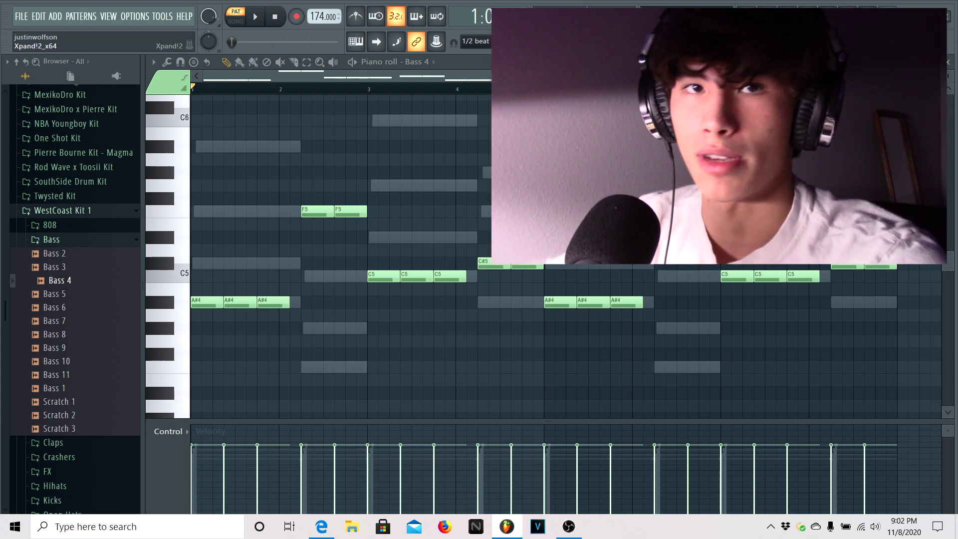
Play the opening melody in the cloned Xpand!2 channel and lower the long note at bar 3 to F5.
drag(429, 171, 449, 85)
key(space)
scroll(310, 280, up, 3)
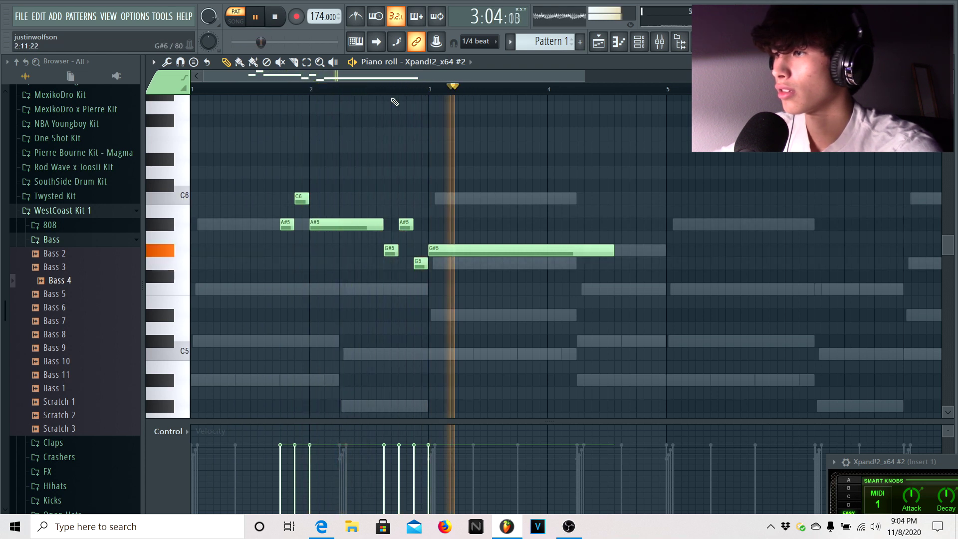
key(space)
drag(455, 251, 455, 289)
key(space)
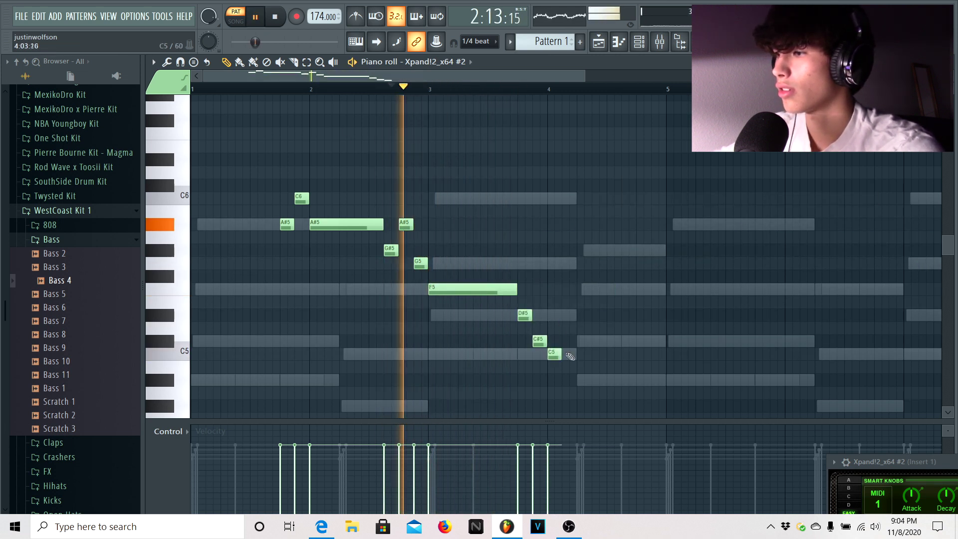
Continue the melody through bar 4 and lengthen its final D#5 and C5 notes.
double_click(574, 355)
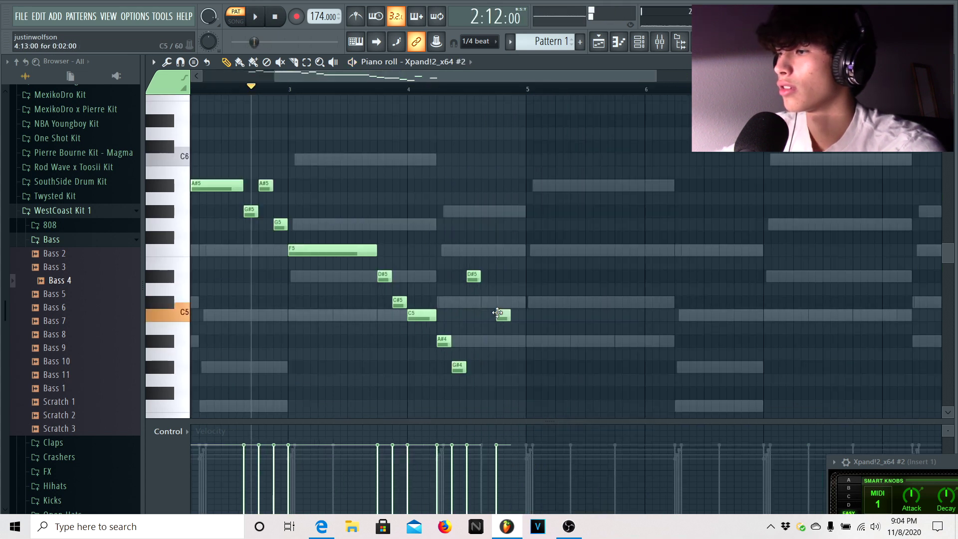
key(space)
drag(480, 276, 495, 276)
drag(510, 315, 518, 316)
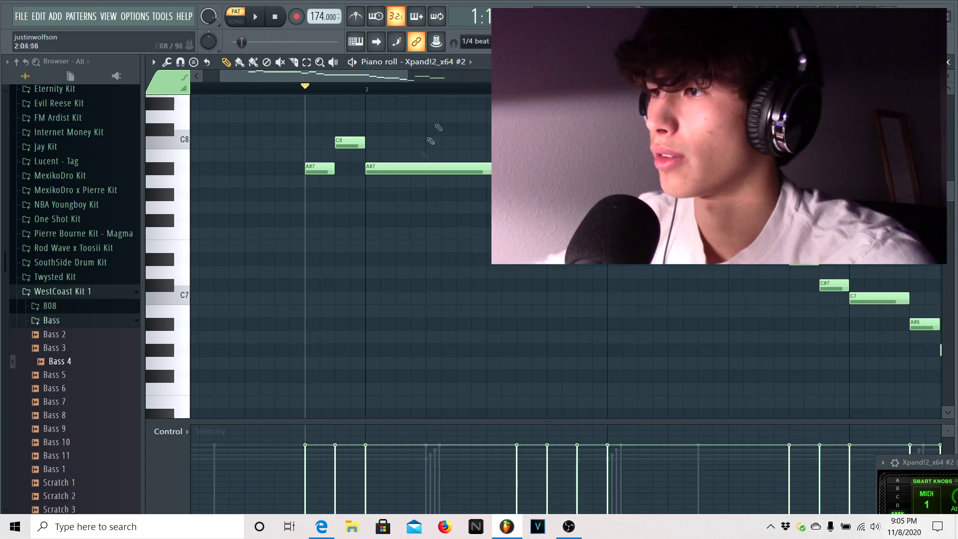
Set the snap to 1/6 beat and add short G#7 and D#7 grace notes before the long A#7 and F7 notes.
click(479, 41)
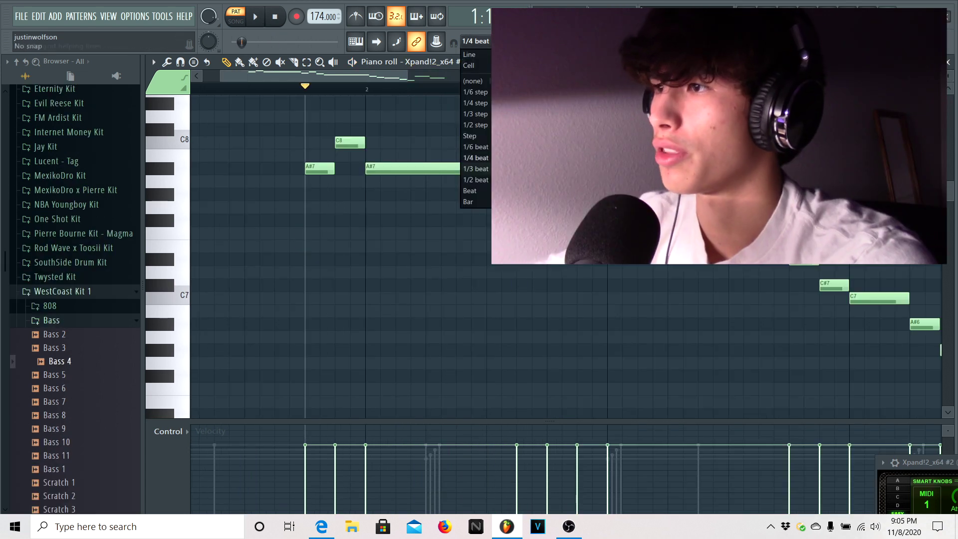
click(475, 147)
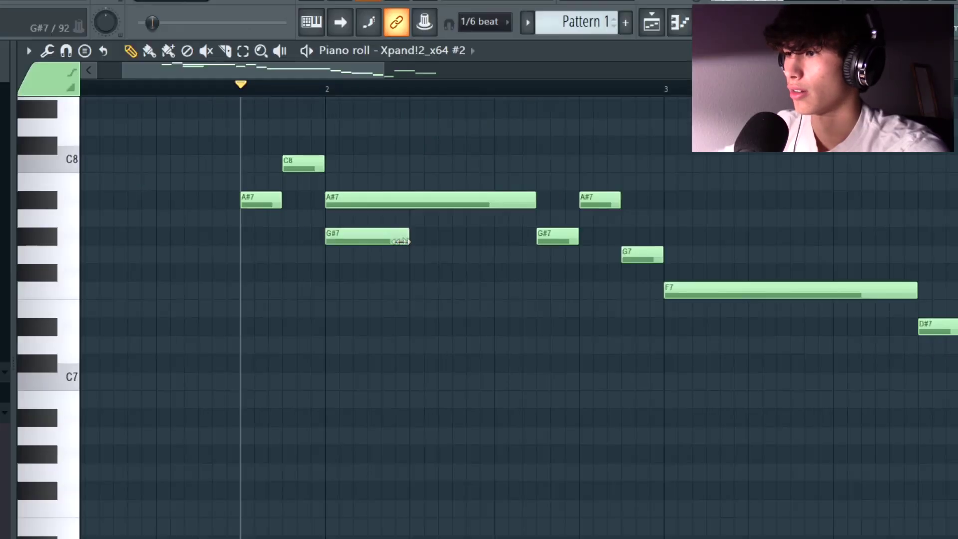
key(space)
drag(553, 199, 538, 199)
click(665, 325)
drag(845, 327, 716, 295)
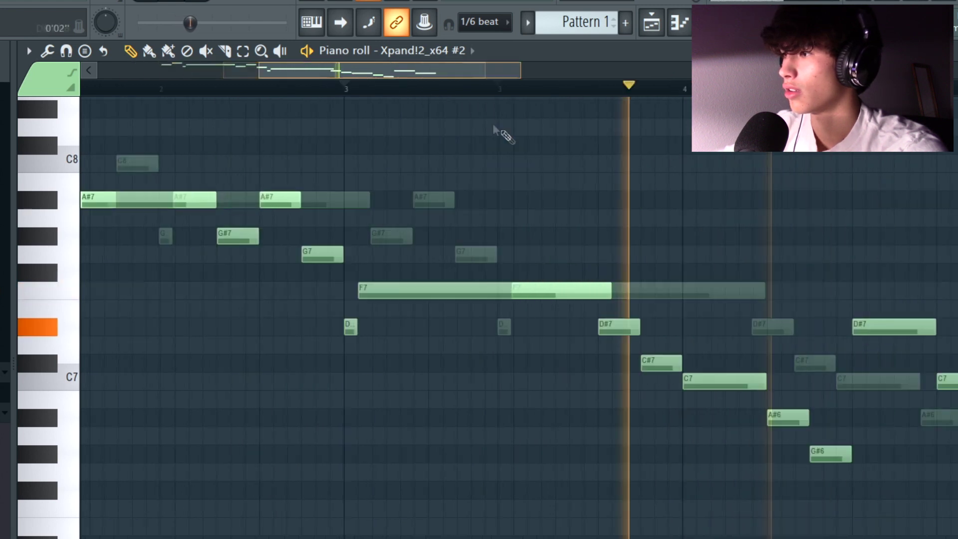
Lengthen all the melody notes slightly so they overlap, and play them from just before bar 2.
key(space)
key(ctrl+a)
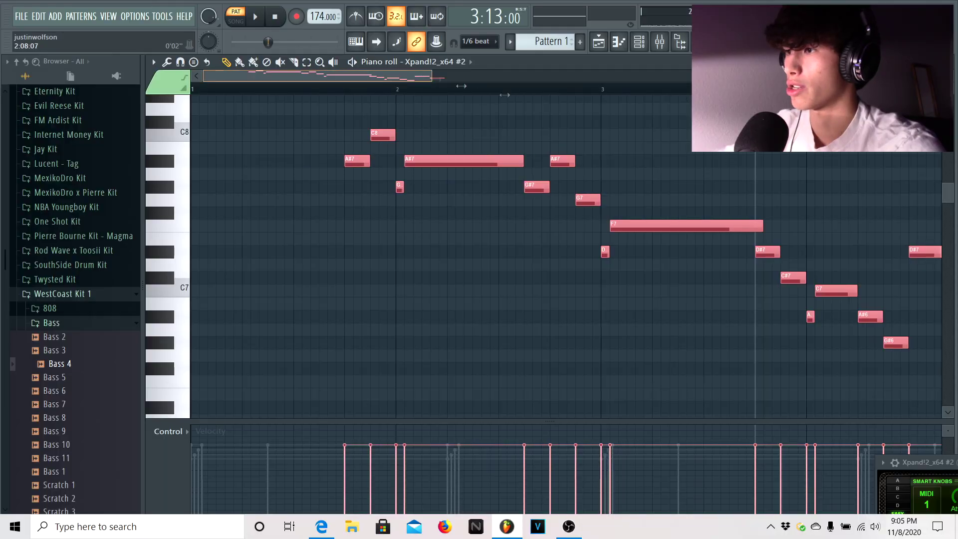
scroll(461, 85, down, 2)
scroll(395, 186, up, 1)
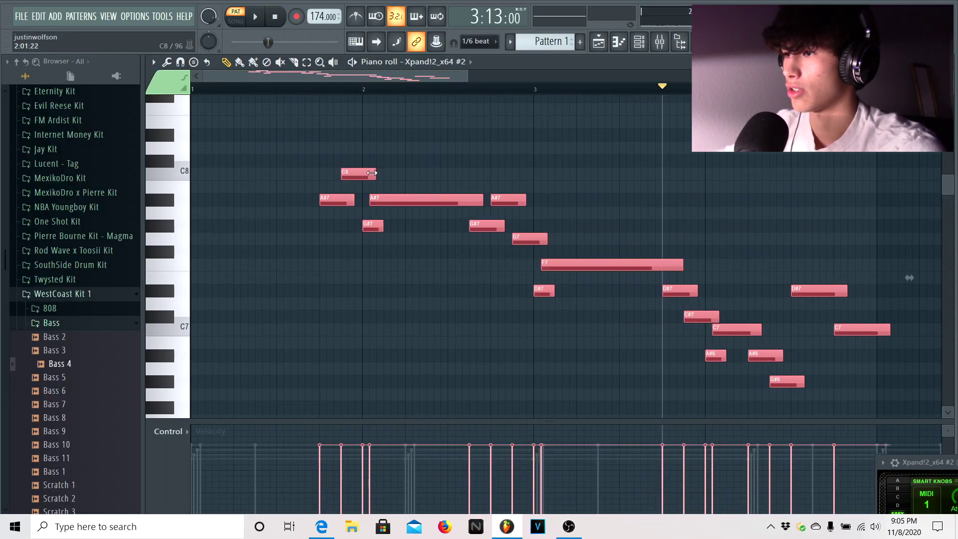
click(313, 91)
key(space)
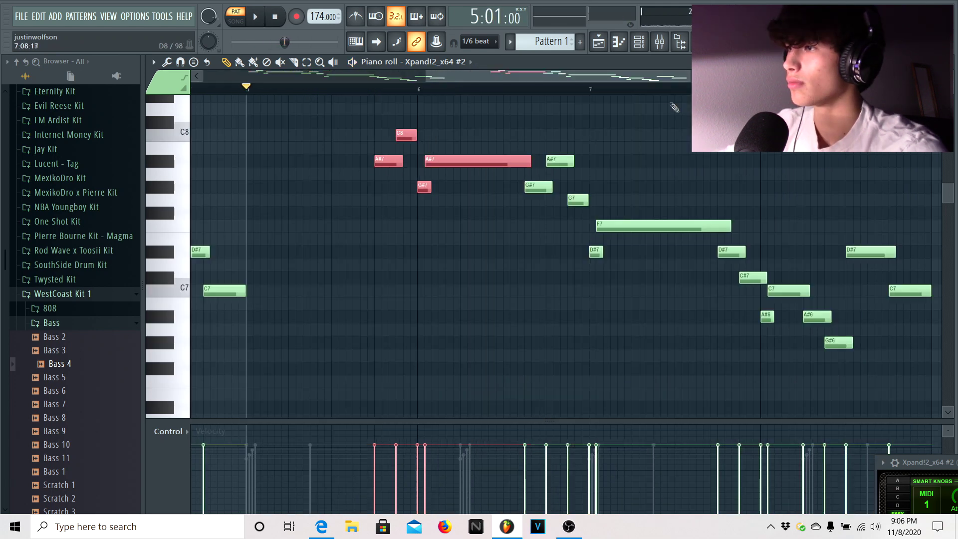
Lower the repeated melody in bars 5 to 8 by two octaves.
drag(705, 82, 784, 82)
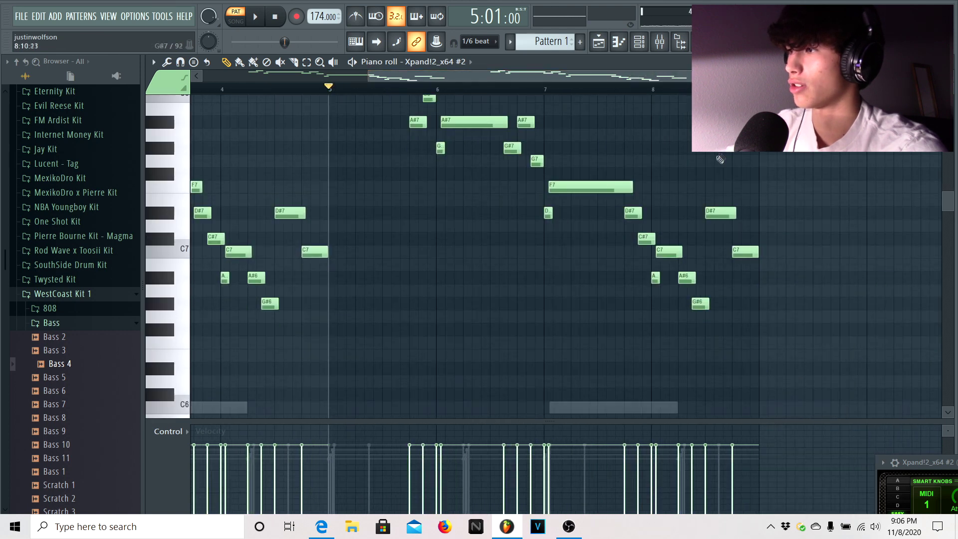
drag(428, 139, 776, 381)
drag(454, 162, 455, 278)
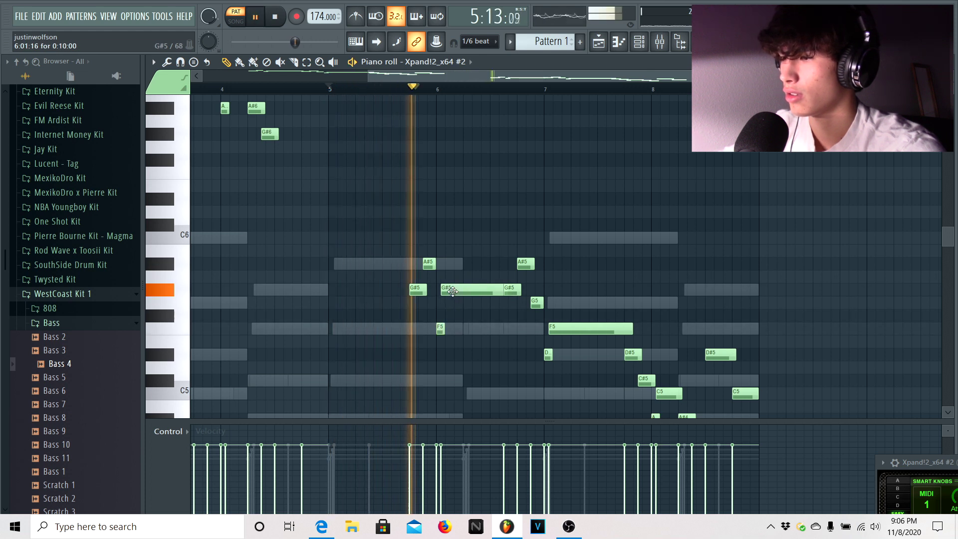
Vary the repeated melody by lowering the G#5 and A#5 before bar 7 to G5 and G#5, and the long F5 to D#5.
drag(464, 288, 512, 303)
drag(524, 264, 519, 293)
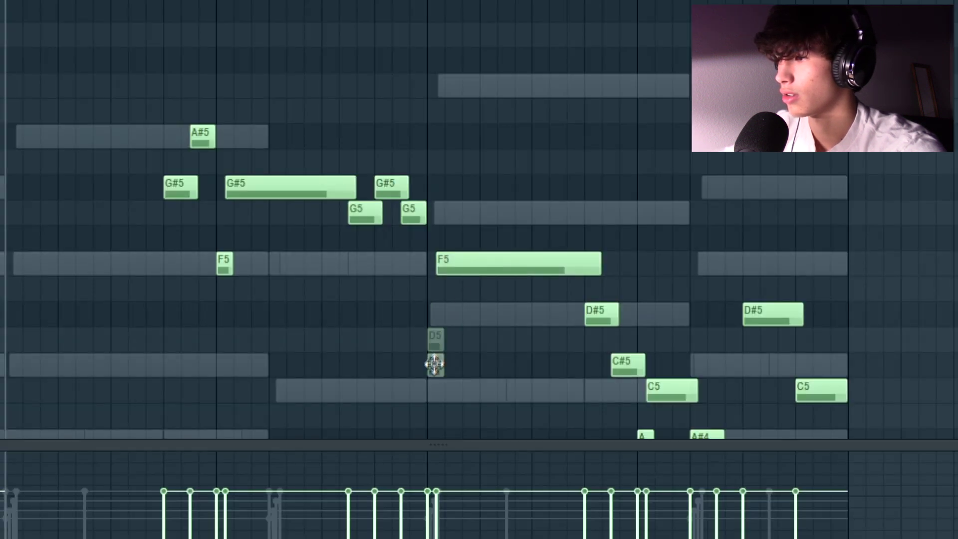
drag(462, 265, 466, 314)
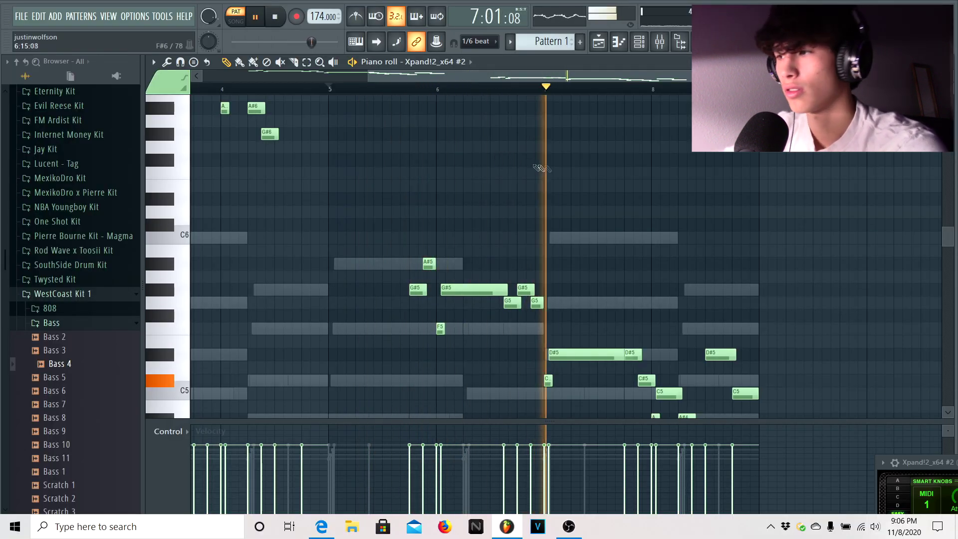
Browse the claps folder of the SouthSide Drum Kit and pick the SouthSide Clap (14) sample.
scroll(574, 319, down, 1)
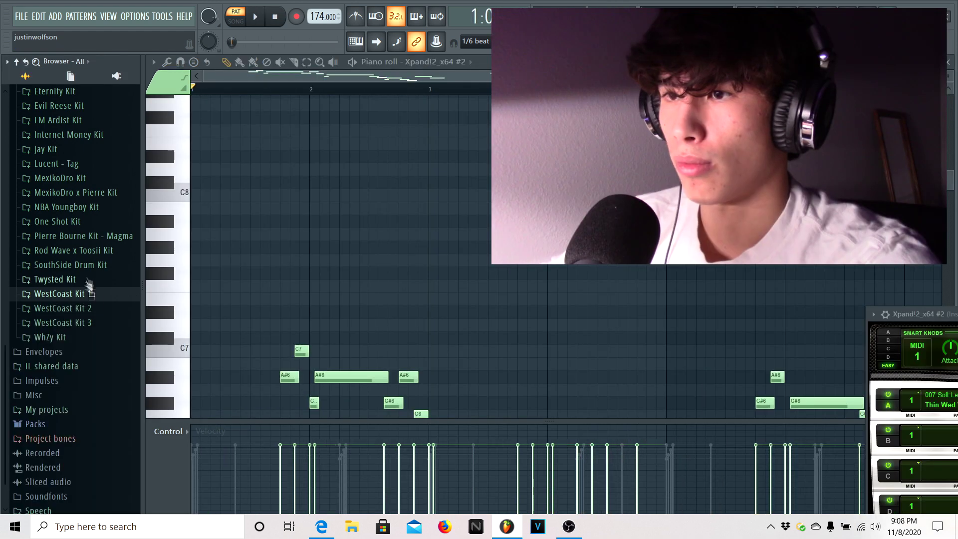
click(98, 265)
click(97, 308)
click(110, 268)
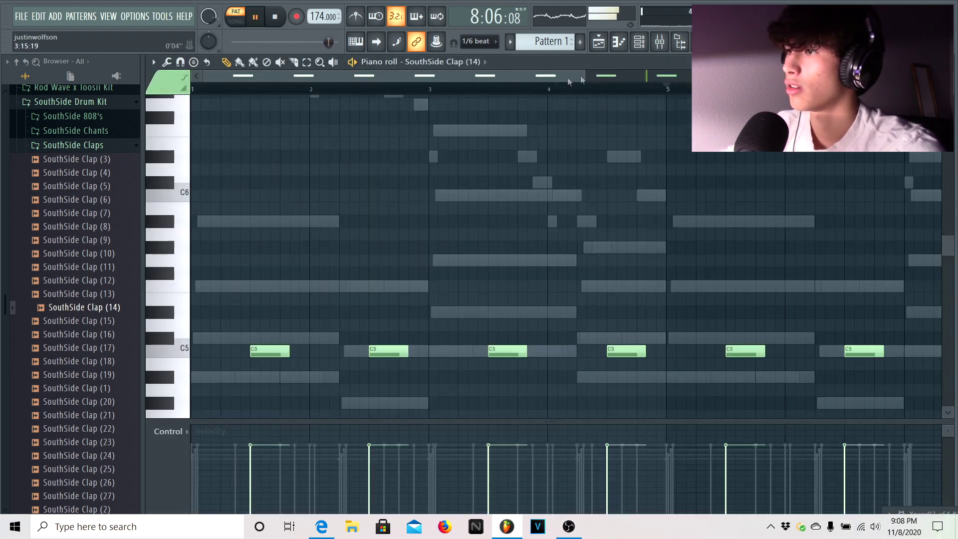
Set the snap to 1/4 beat, double the bar 4 clap with a short hit one beat earlier, and add a short clap early in bar 8.
drag(583, 73, 642, 73)
key(F6)
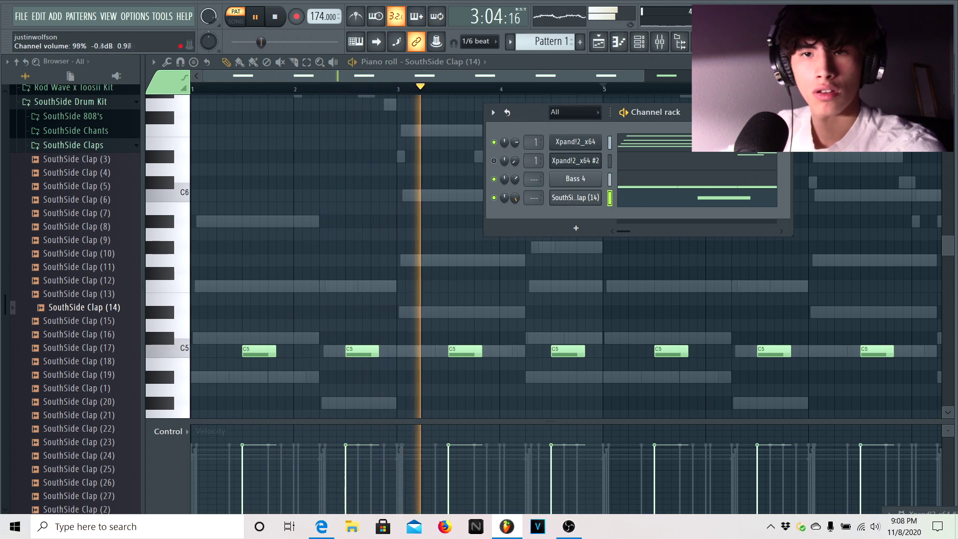
click(636, 200)
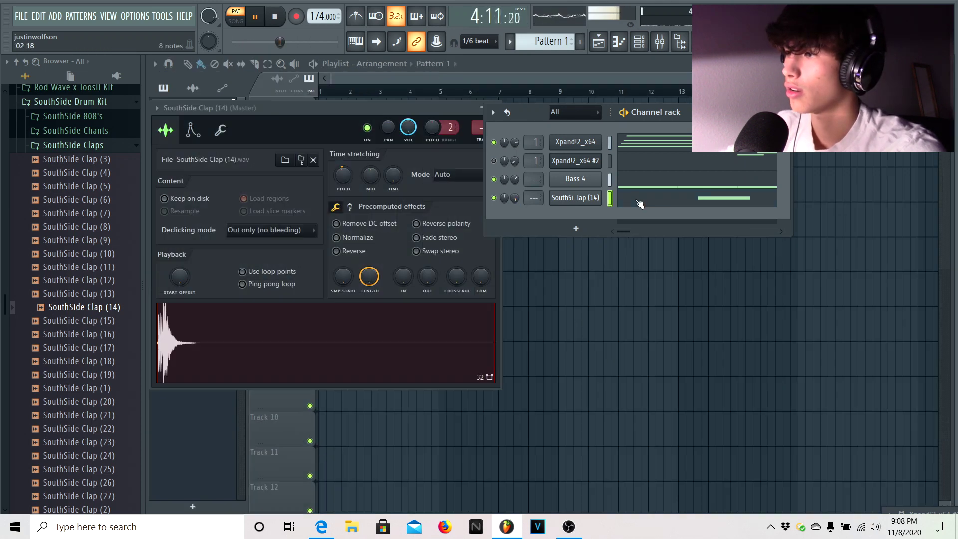
key(space)
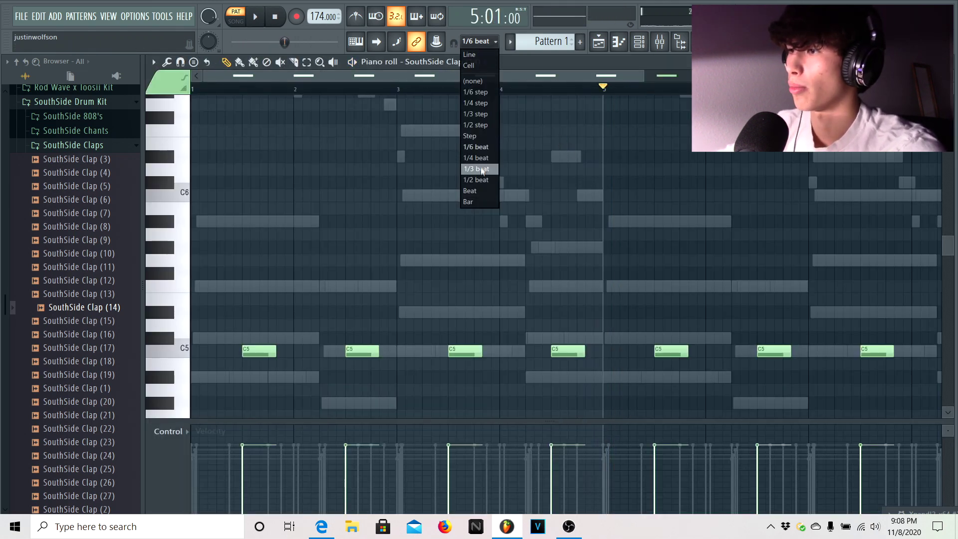
click(476, 158)
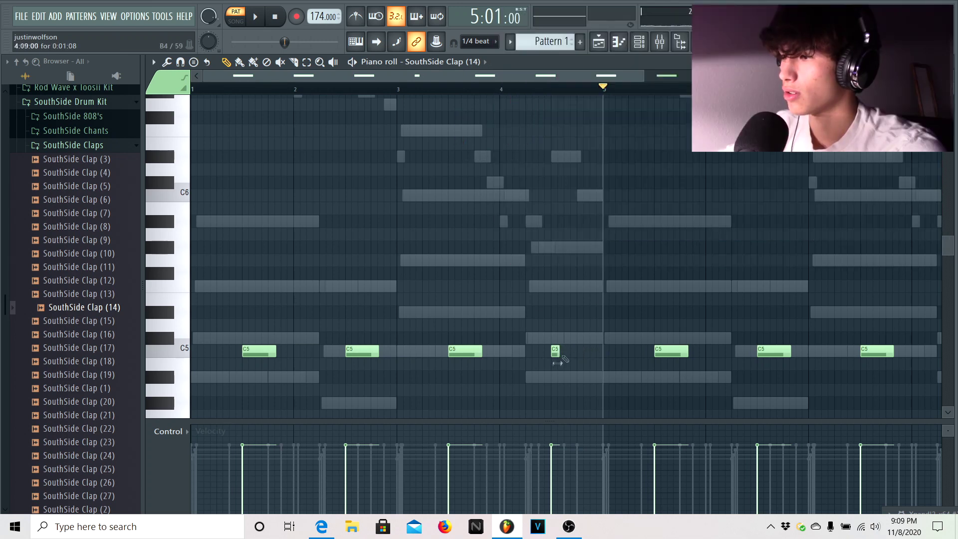
click(531, 351)
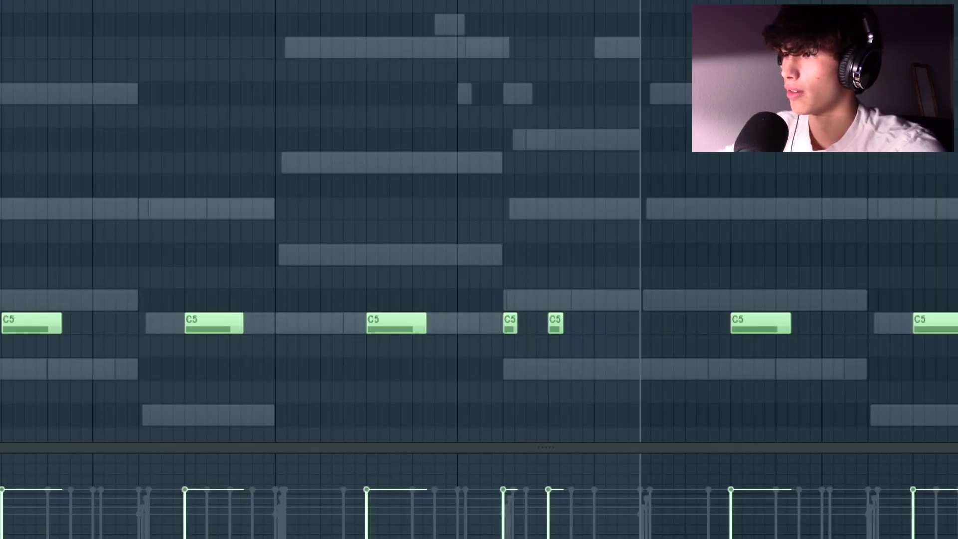
key(space)
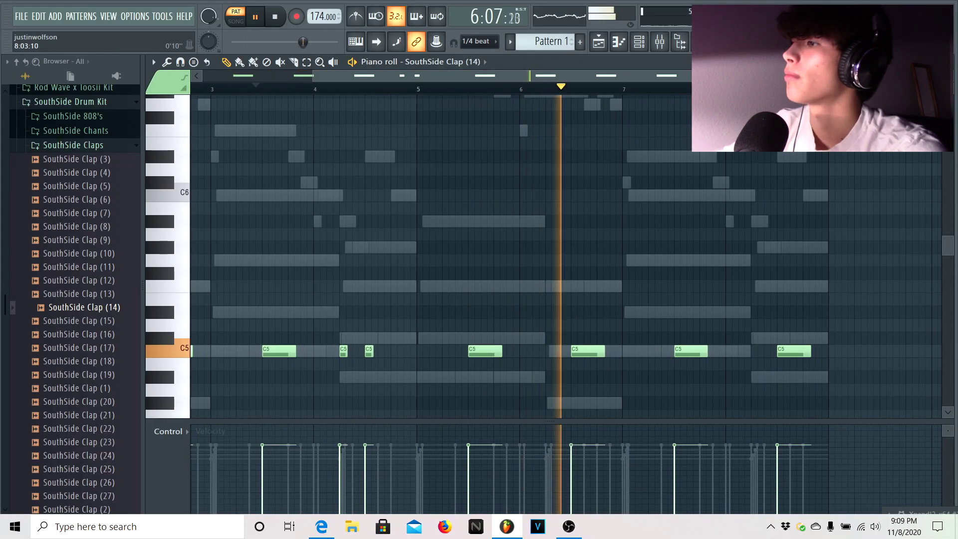
click(551, 351)
key(space)
Set the snap to 1/6 step and paint a rapid clap roll with rising velocities into the last clap of bar 8.
click(482, 43)
click(477, 93)
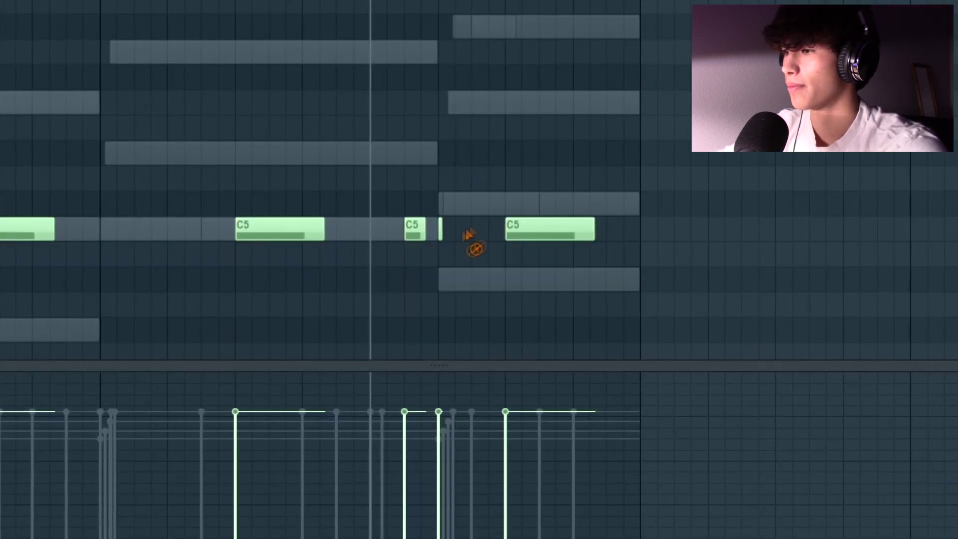
drag(441, 235, 501, 253)
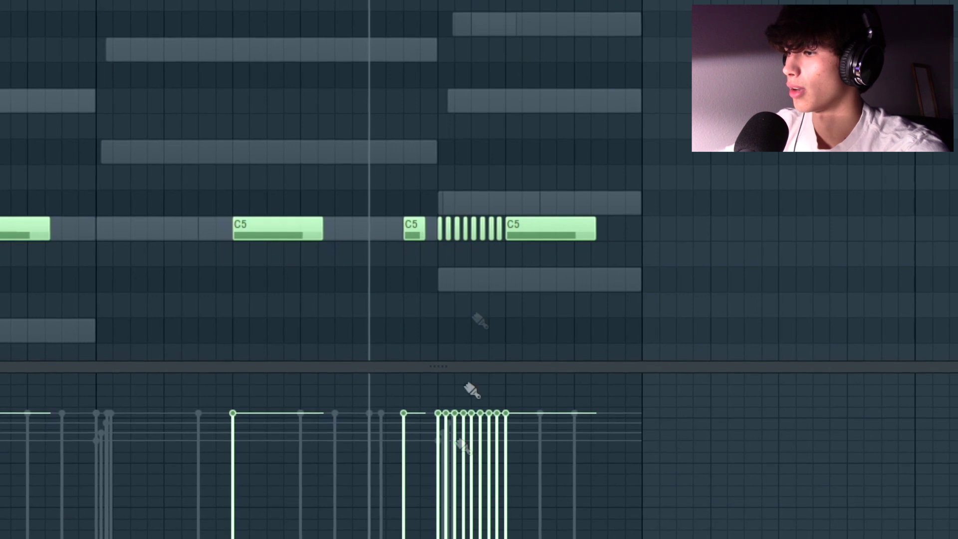
drag(438, 537, 506, 423)
key(space)
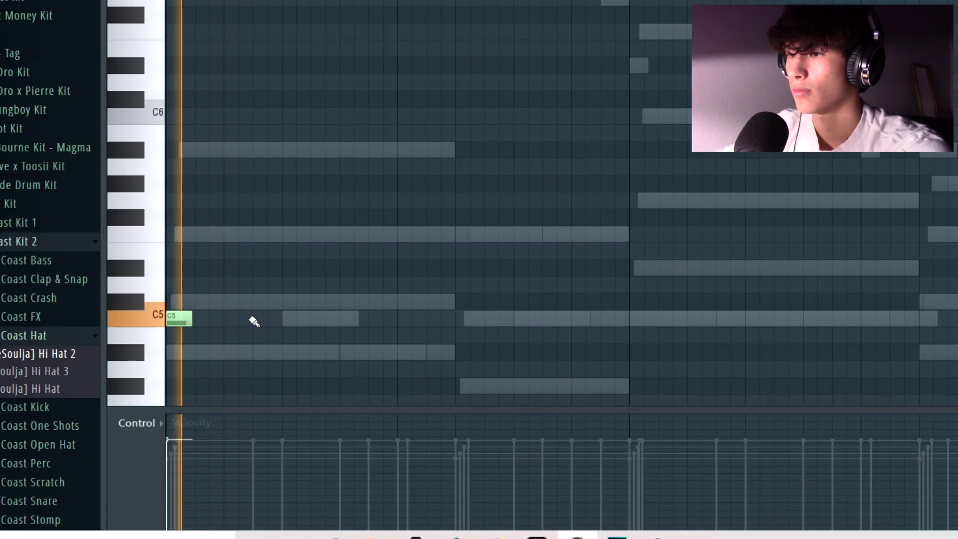
Place hi-hat notes on C5 one and a half beats apart, starting from the beginning of bar 1.
click(255, 318)
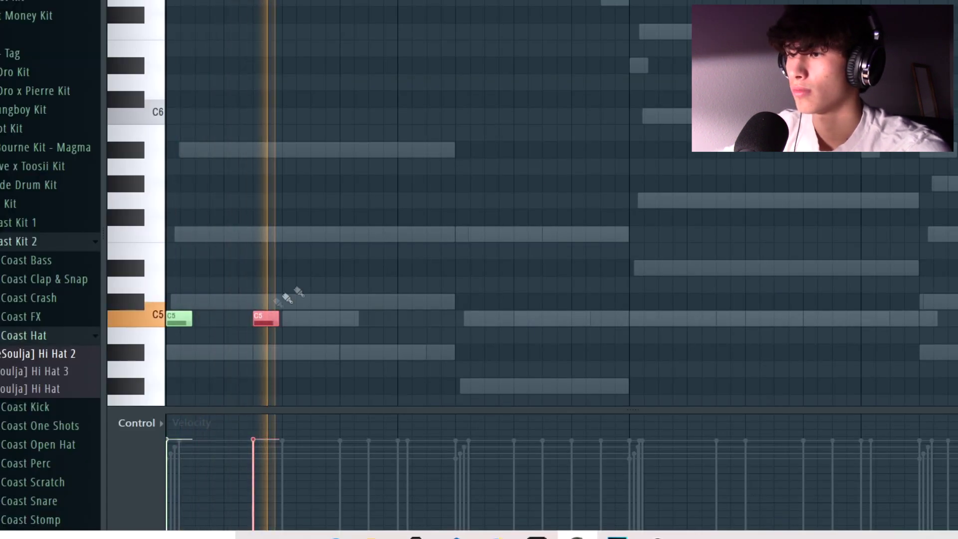
click(350, 318)
click(472, 318)
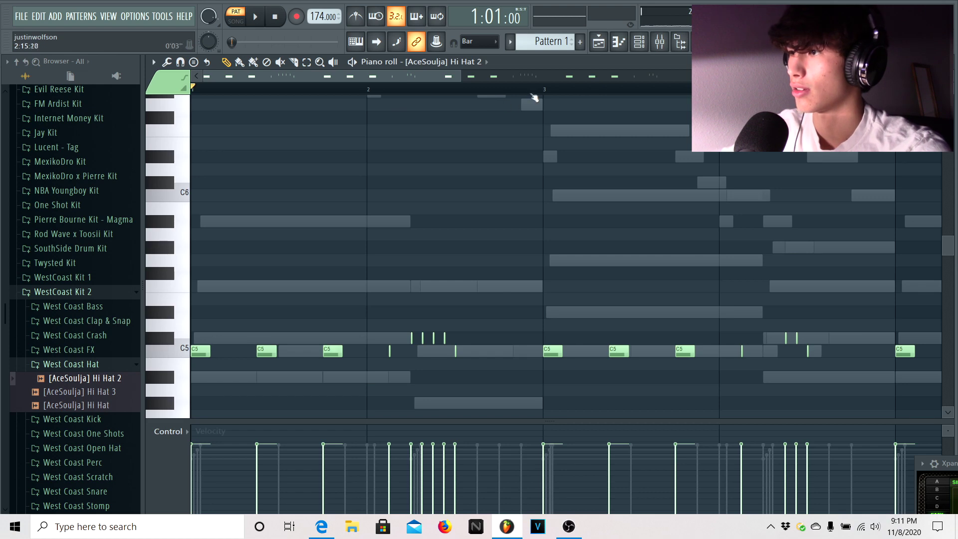
drag(533, 95, 6, 112)
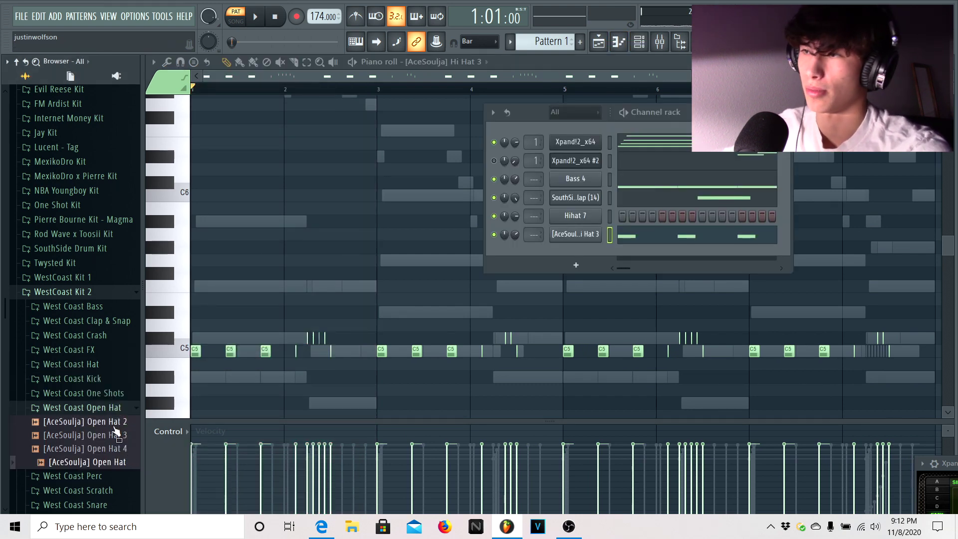
Add [AceSoulja] Open Hat 2 as a channel and place its C5 hits one and a half beats apart at the start of bars 1 and 3.
drag(605, 264, 589, 257)
right_click(579, 252)
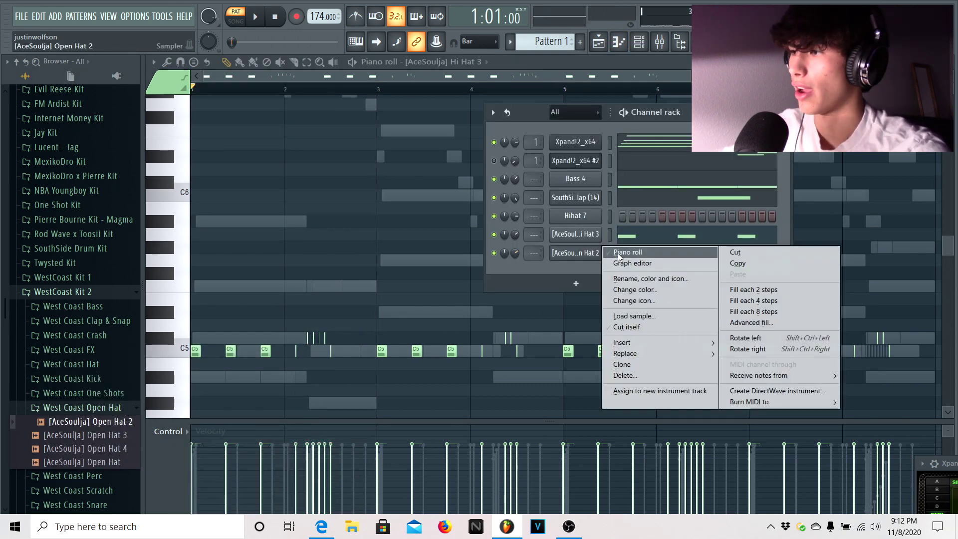
click(628, 252)
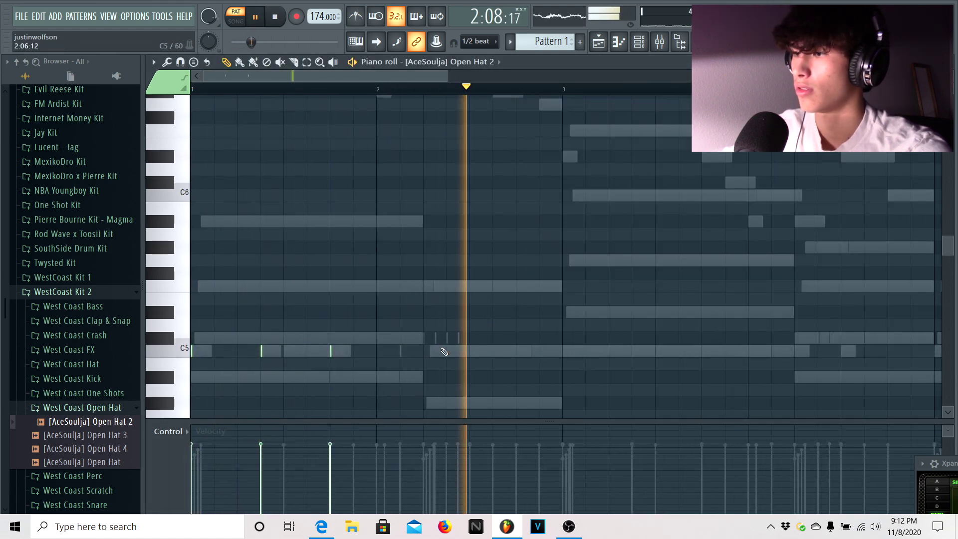
click(568, 351)
click(638, 352)
click(705, 351)
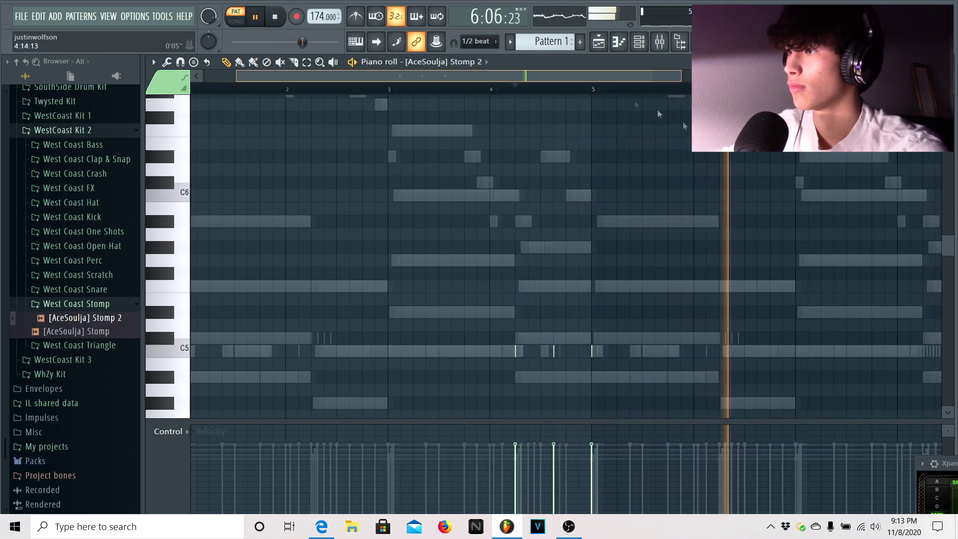
Add a stomp hit on C5 near the start of bar 6 and close the Triangle channel's sample settings.
click(702, 351)
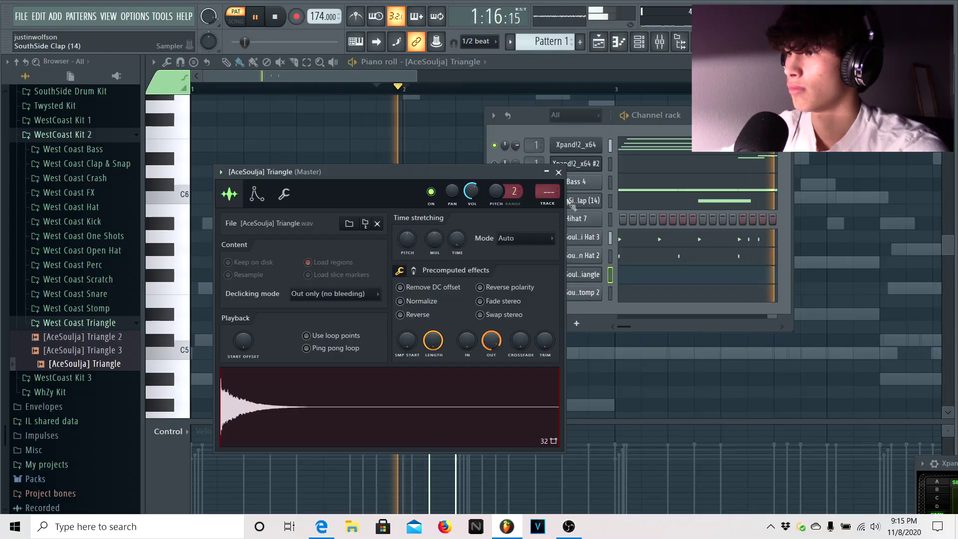
click(558, 172)
drag(526, 116, 738, 301)
drag(622, 99, 488, 141)
key(space)
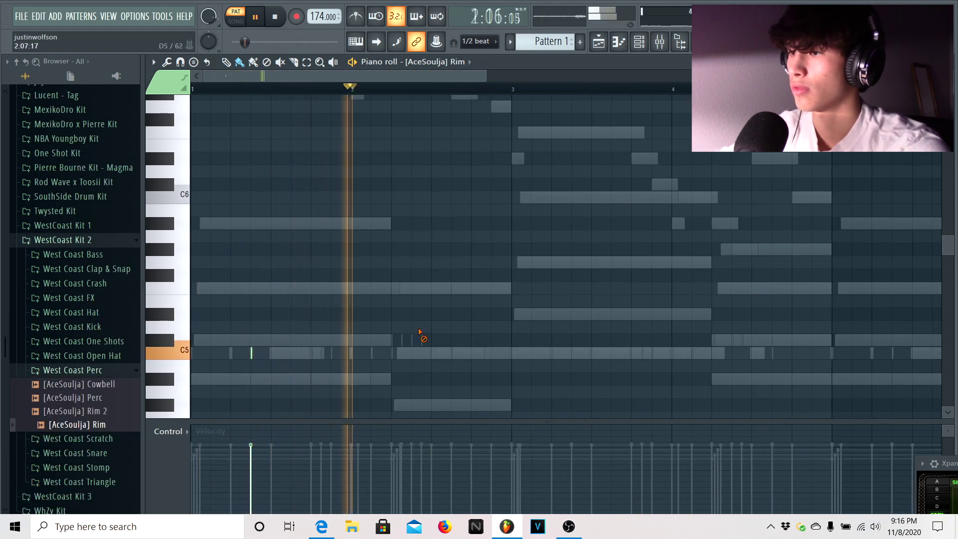
Add a rim hit late in bar 2, repeat the two-bar rim pattern in bars 3 and 4, and continue it into bar 5.
click(492, 353)
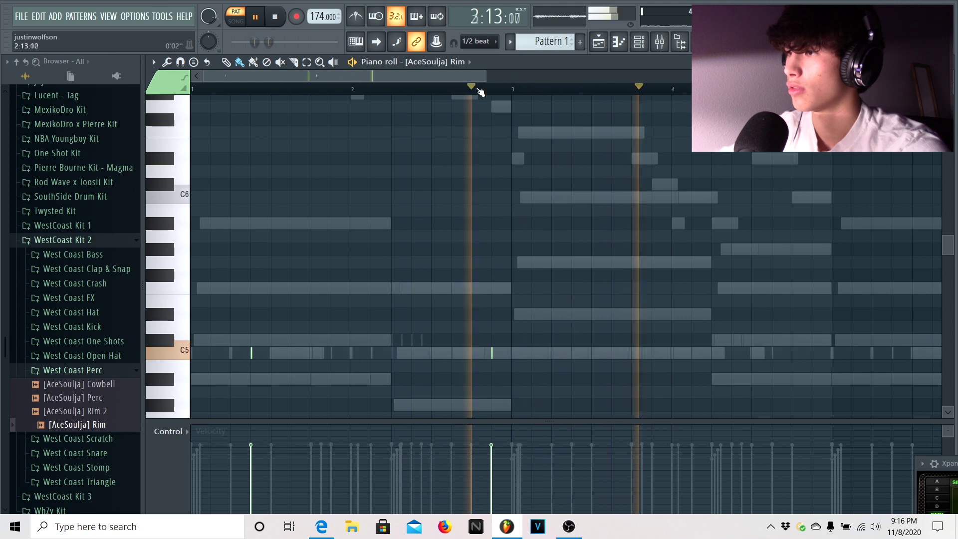
click(515, 90)
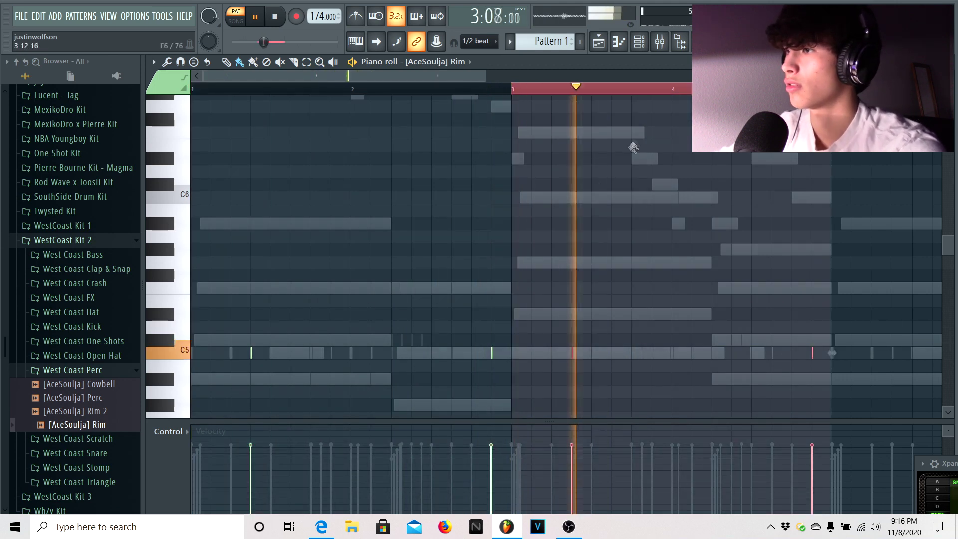
key(ctrl+d)
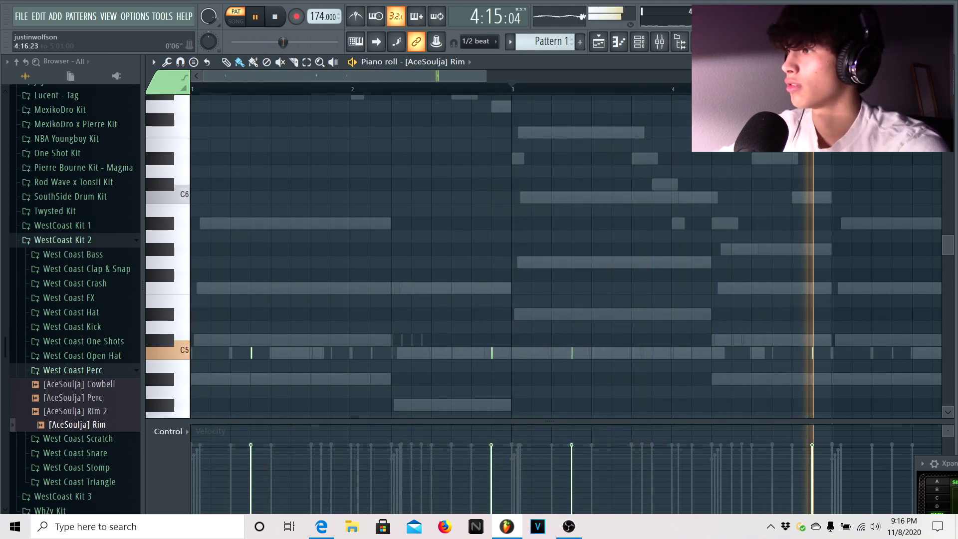
click(893, 353)
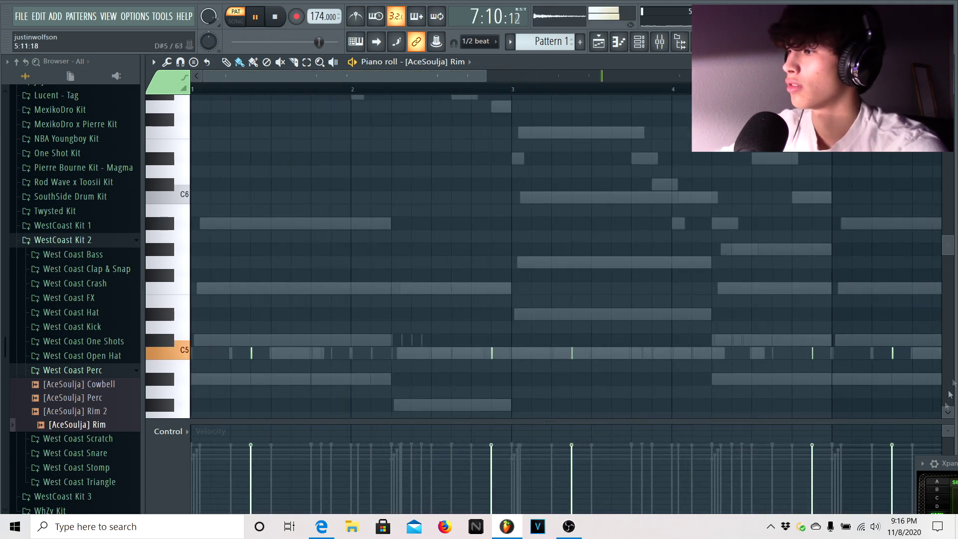
Close the Cowbell channel's sample settings and add the [AceSoulja] Crash sample from WestCoast Kit 2 as a new channel.
click(643, 45)
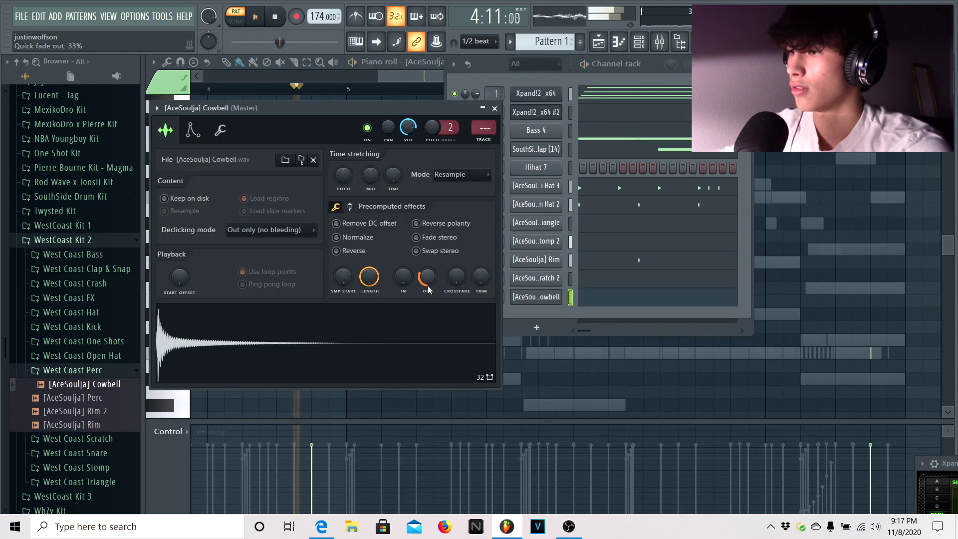
click(495, 110)
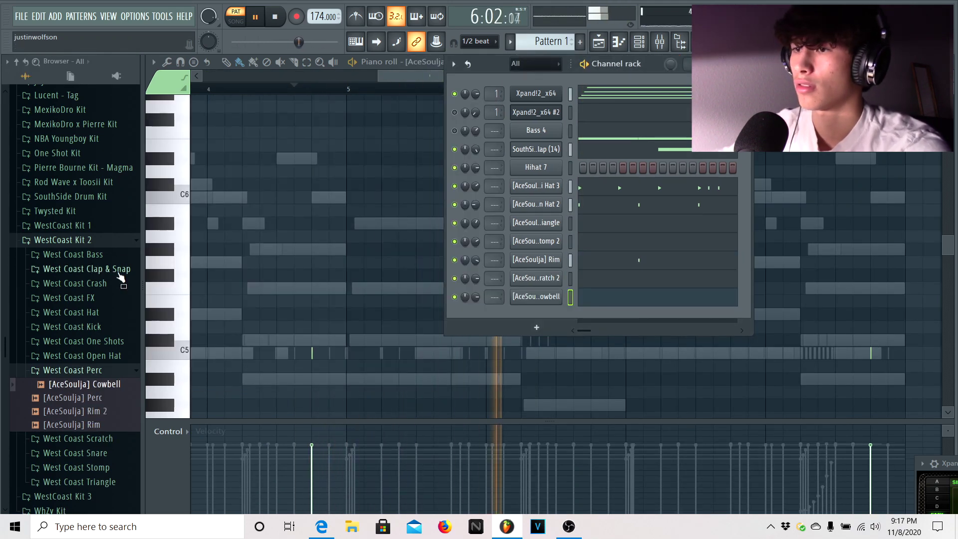
click(110, 285)
click(113, 298)
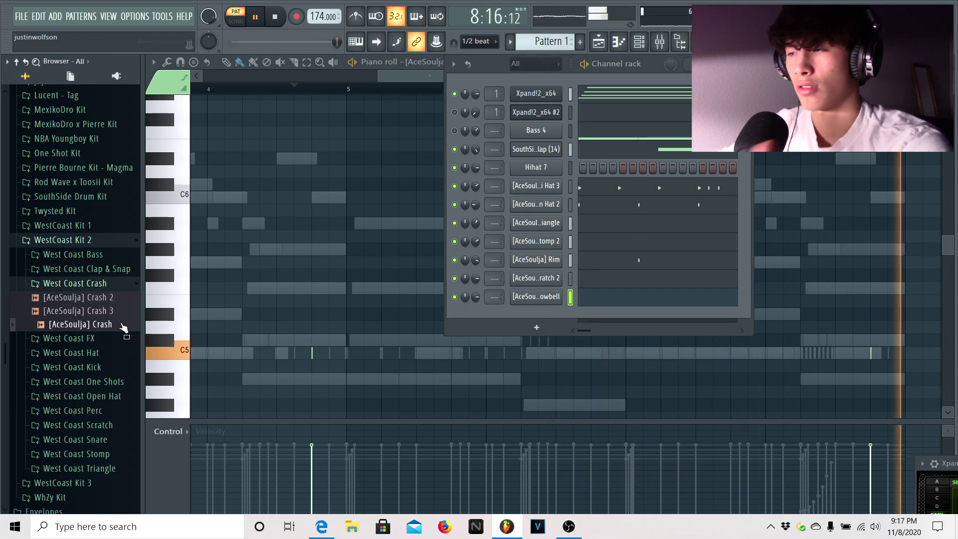
drag(522, 308, 546, 315)
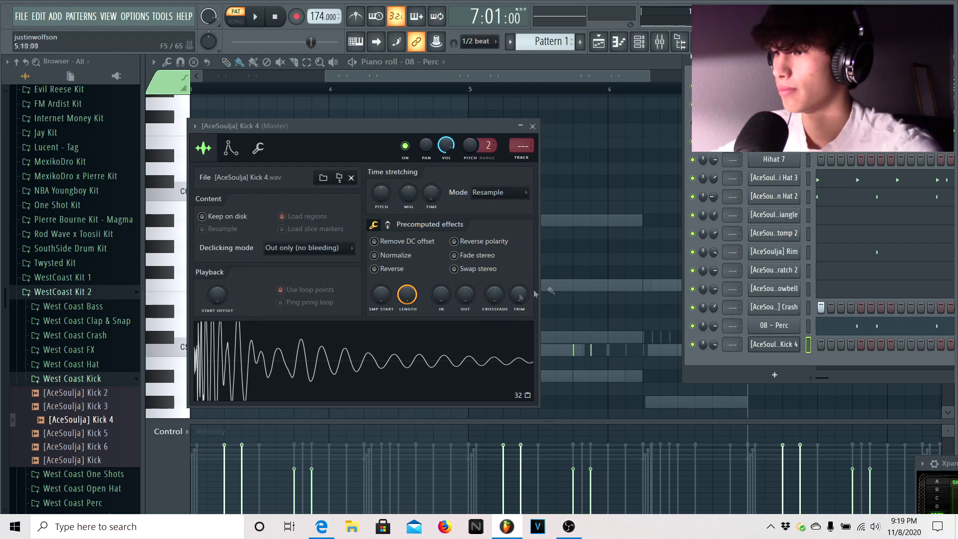
Boost the [AceSoulja] Kick 4 sample with the precomputed effects and open its piano roll.
scroll(382, 246, up, 1)
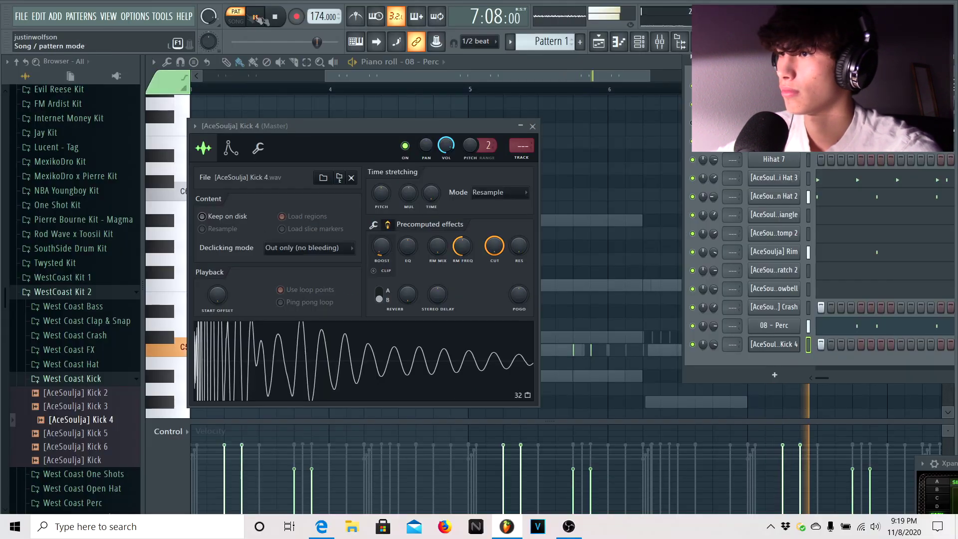
right_click(767, 346)
click(735, 344)
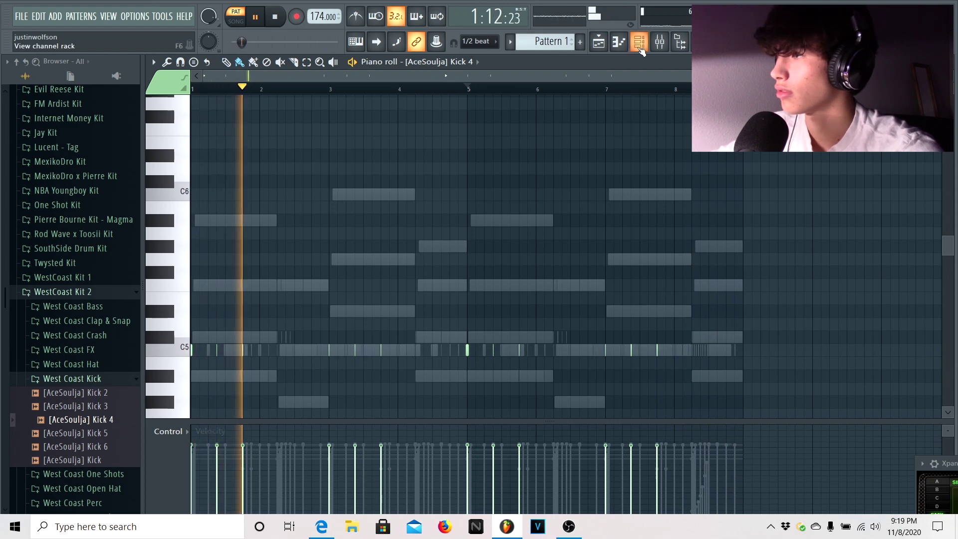
Set the channel volume of [AceSoulja] Kick 4 to 89%.
key(F6)
drag(713, 347, 714, 338)
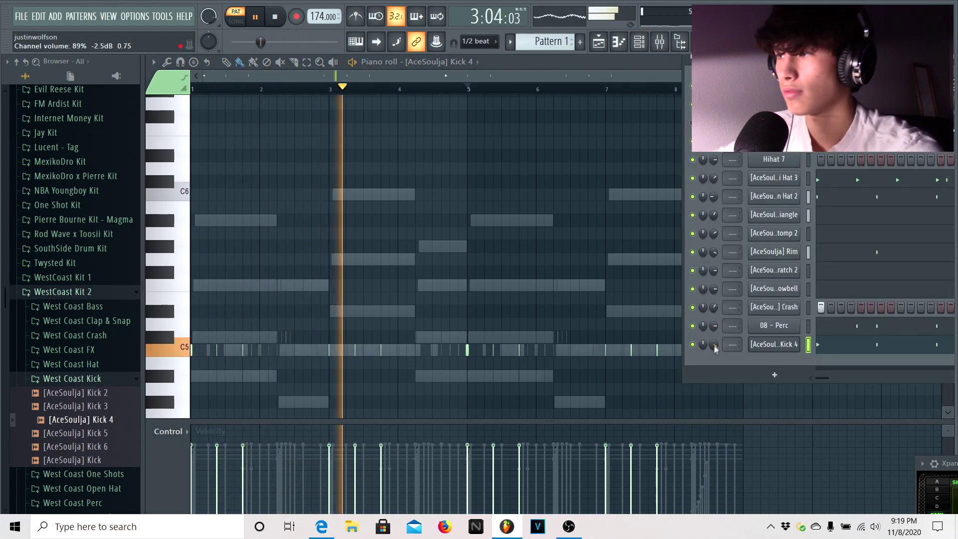
click(755, 182)
click(247, 165)
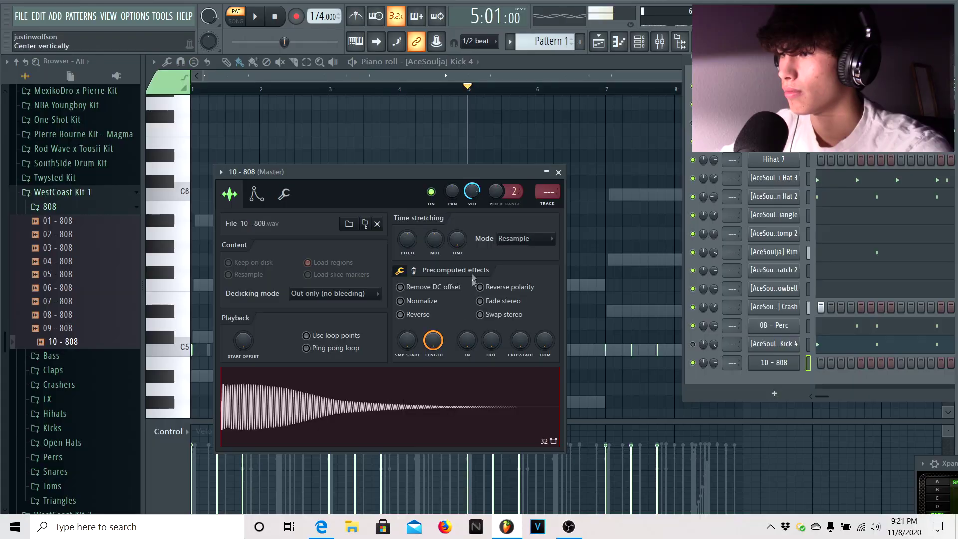
In the 10 - 808 line, replace all bar 1–2 notes after the first A#5 with A#5 on beat 4 of bar 1 and beat 2 of bar 2.
right_click(458, 240)
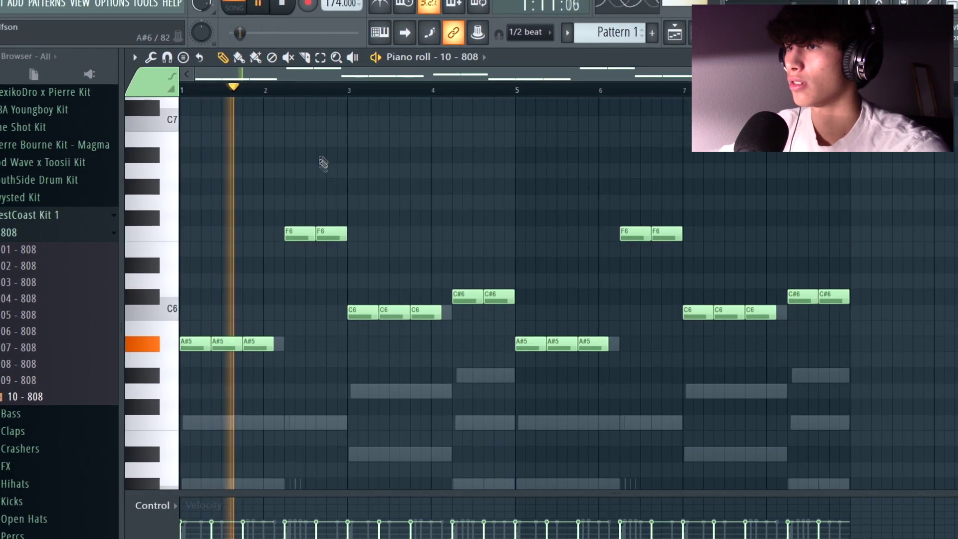
right_click(227, 344)
right_click(258, 344)
right_click(299, 234)
right_click(331, 233)
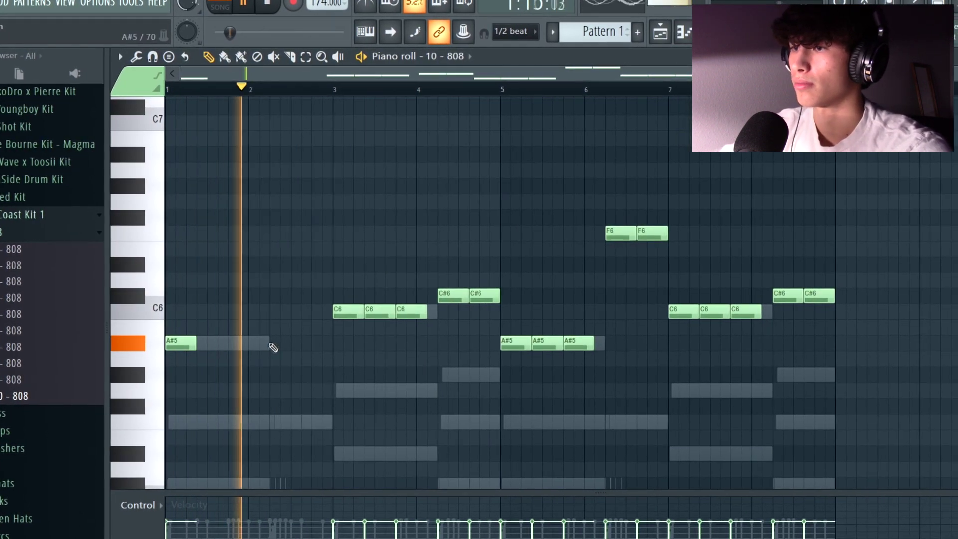
click(233, 345)
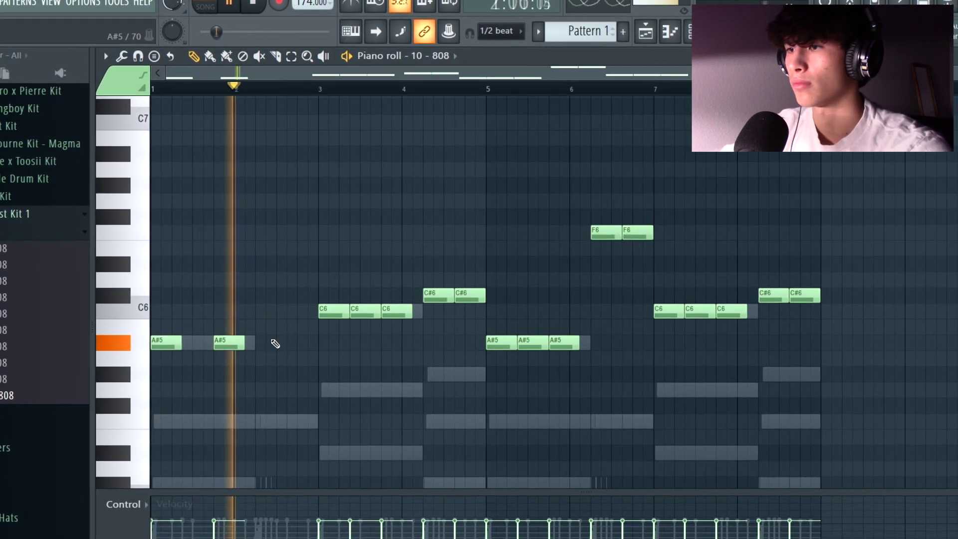
click(275, 344)
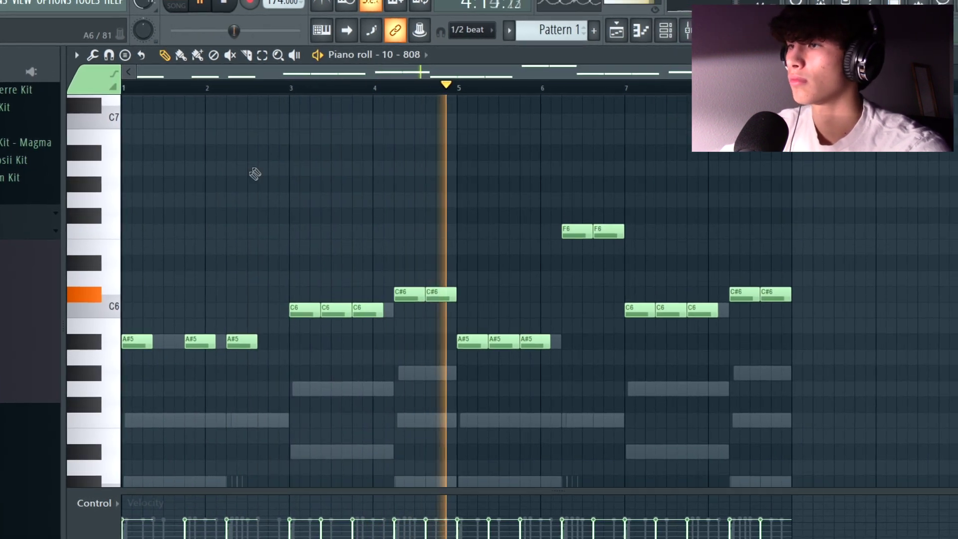
In the 10 - 808 line, delete both F6 notes in bar 6, the middle A#5 in bar 5 and the last two C6 notes starting in bar 7.
right_click(566, 233)
right_click(486, 342)
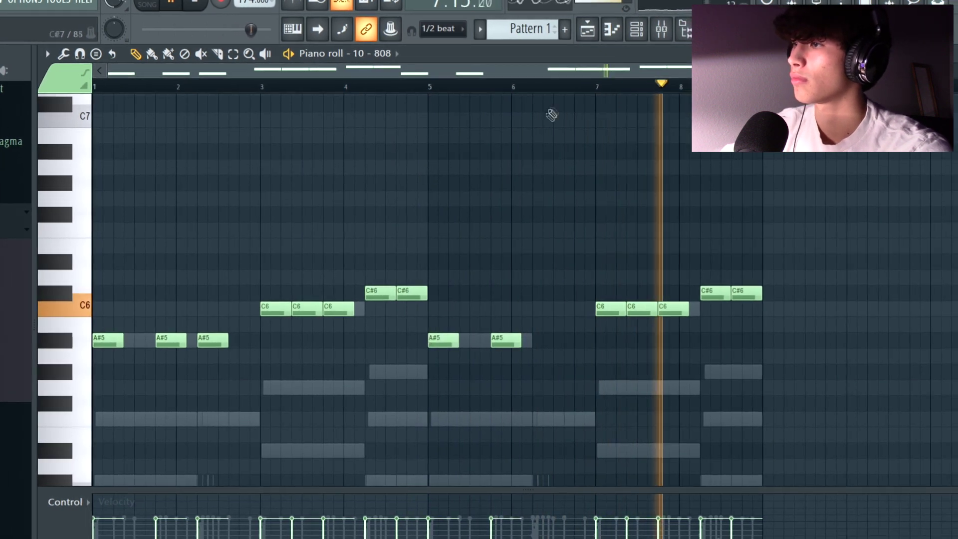
right_click(674, 309)
right_click(642, 310)
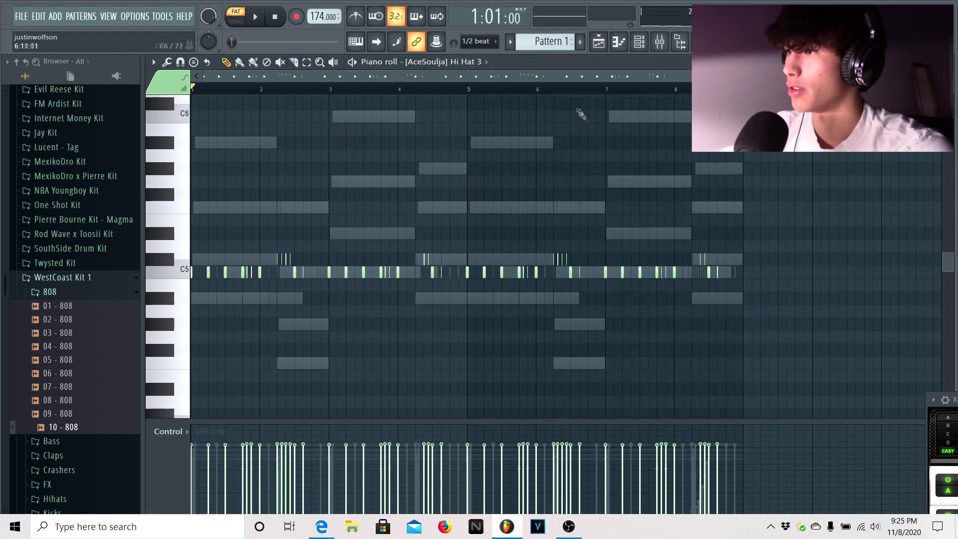
Play the pattern to balance the low end, with the [AceSoulja] Kick 4 channel volume at 89% and the 10 - 808 channel volume at 92%.
key(F6)
key(space)
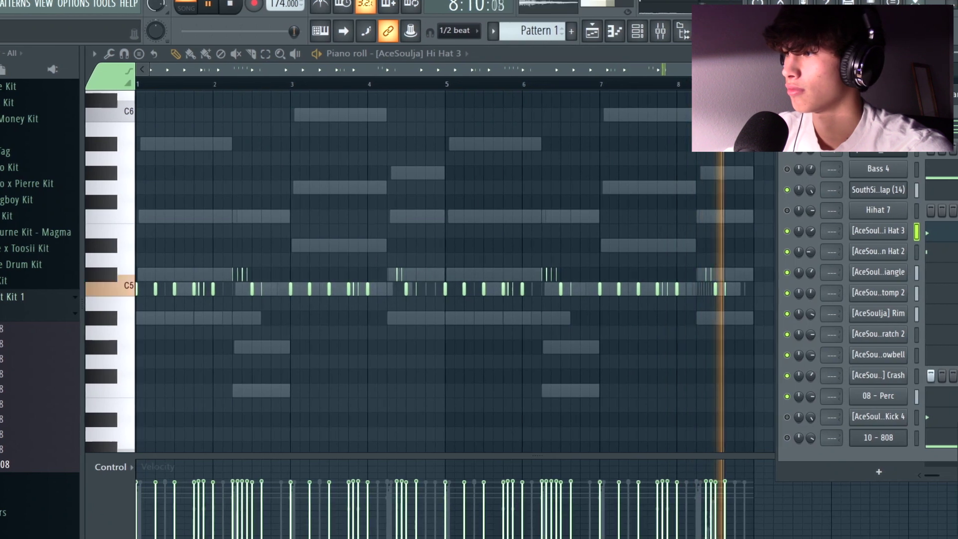
key(space)
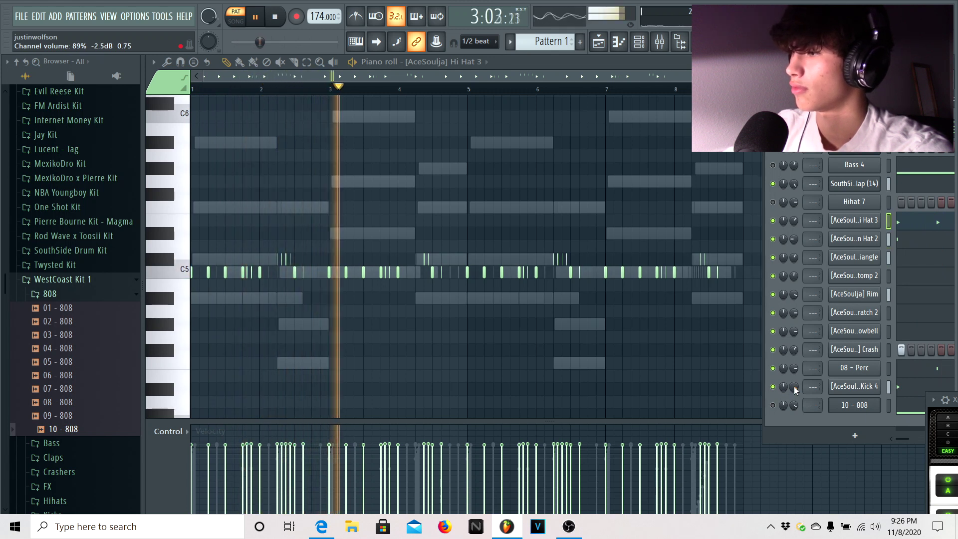
key(space)
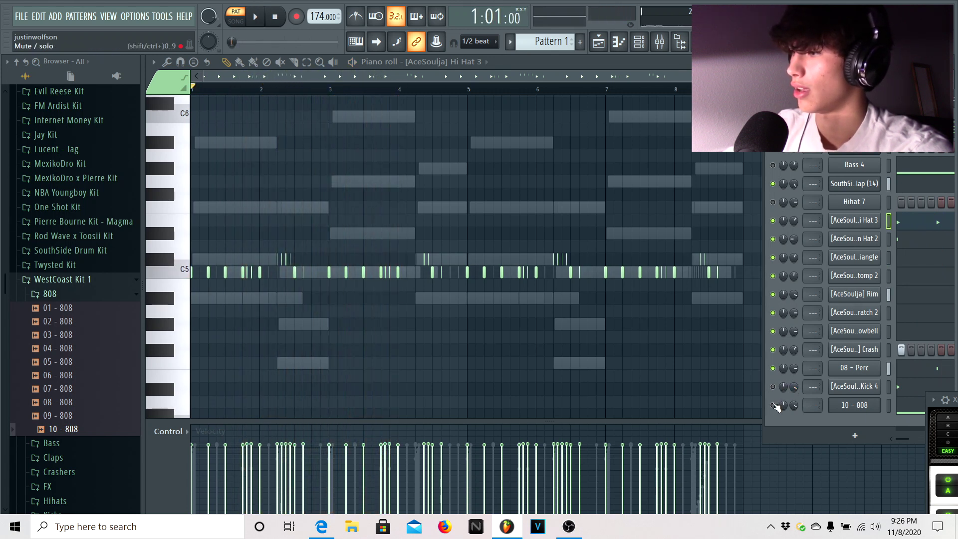
key(space)
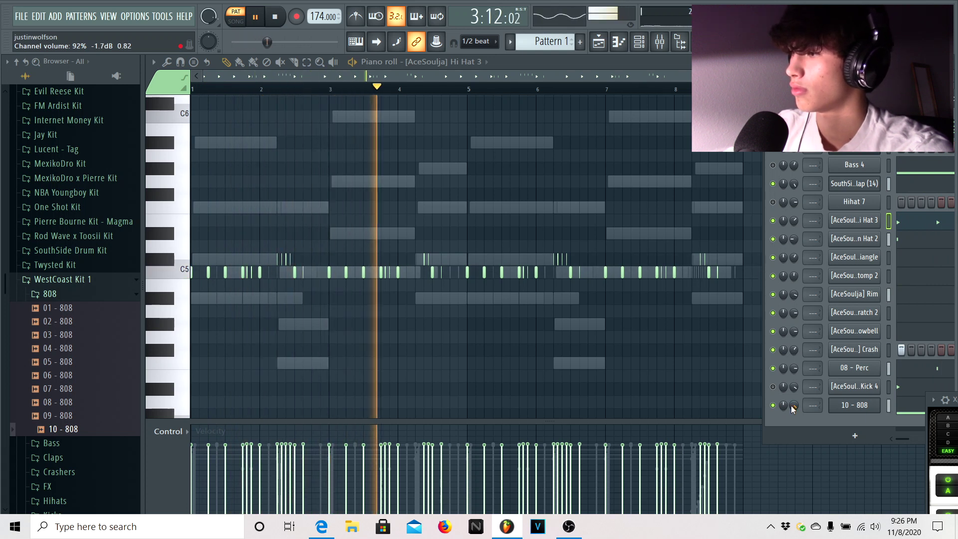
key(space)
Mute the channels from Bass 4 through 10 - 808 and play the pattern, viewing the Xpand!2_x64 chords in the piano roll.
drag(780, 407, 774, 168)
key(space)
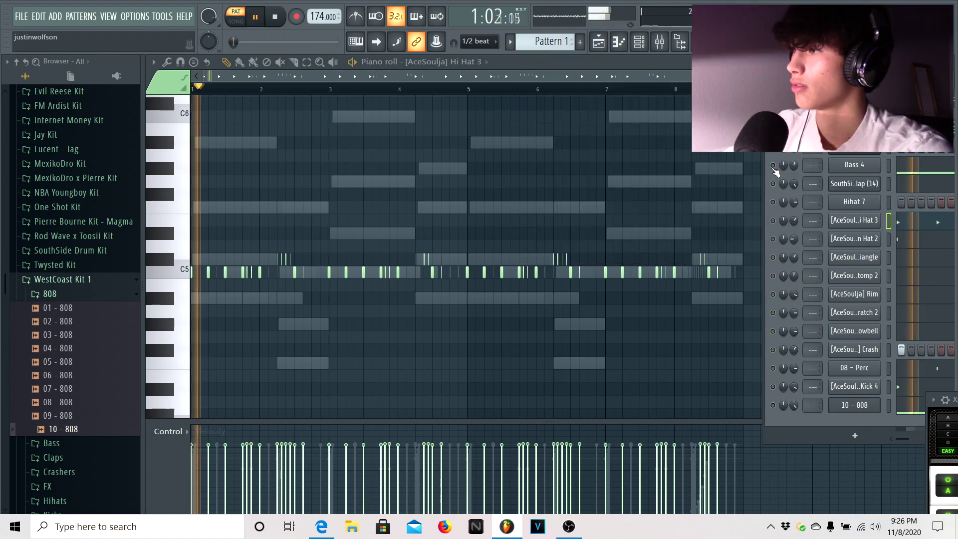
double_click(735, 260)
scroll(734, 261, up, 2)
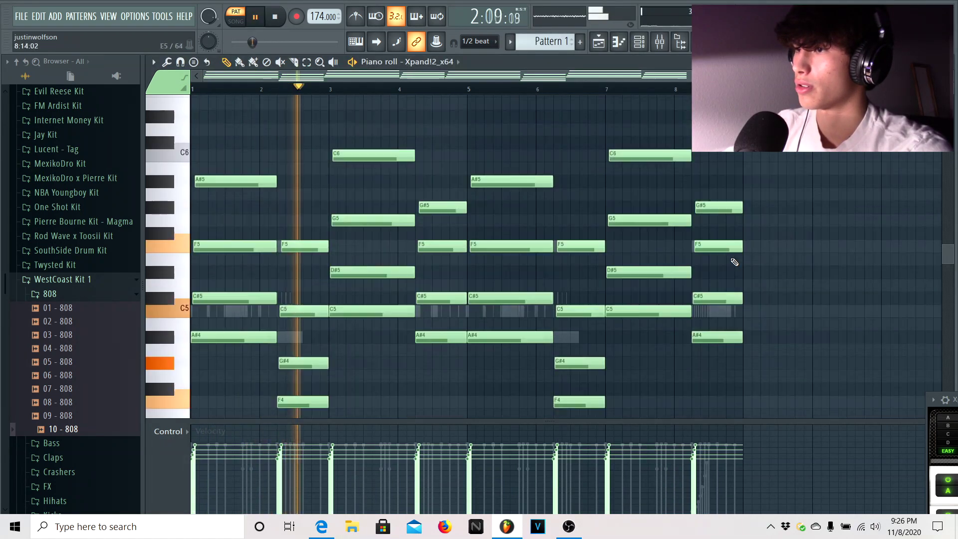
scroll(730, 265, up, 2)
scroll(732, 268, down, 2)
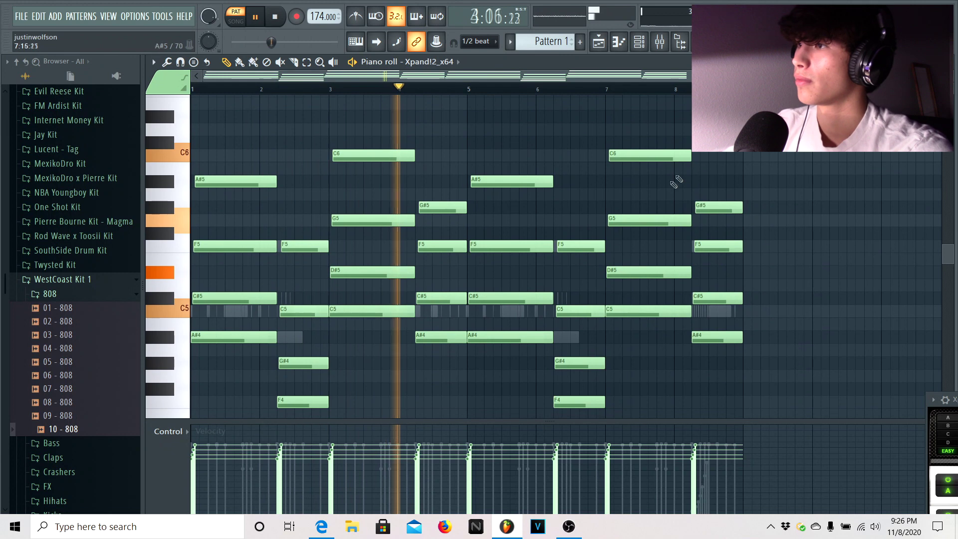
key(F6)
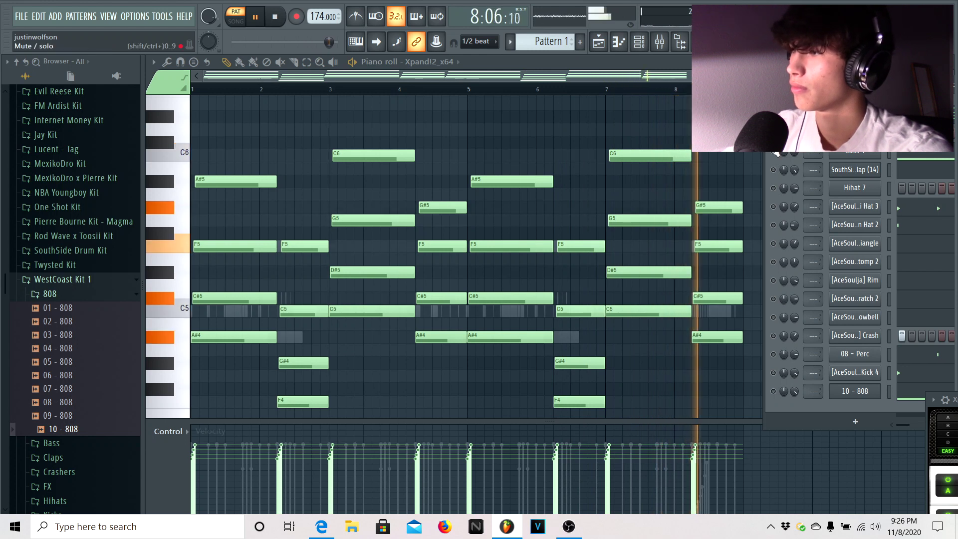
During playback, unmute Hi Hat 3 through Stomp 2, Hihat 7 and the SouthSide Clap, plus the percussion channels from Rim downward.
drag(774, 206, 775, 261)
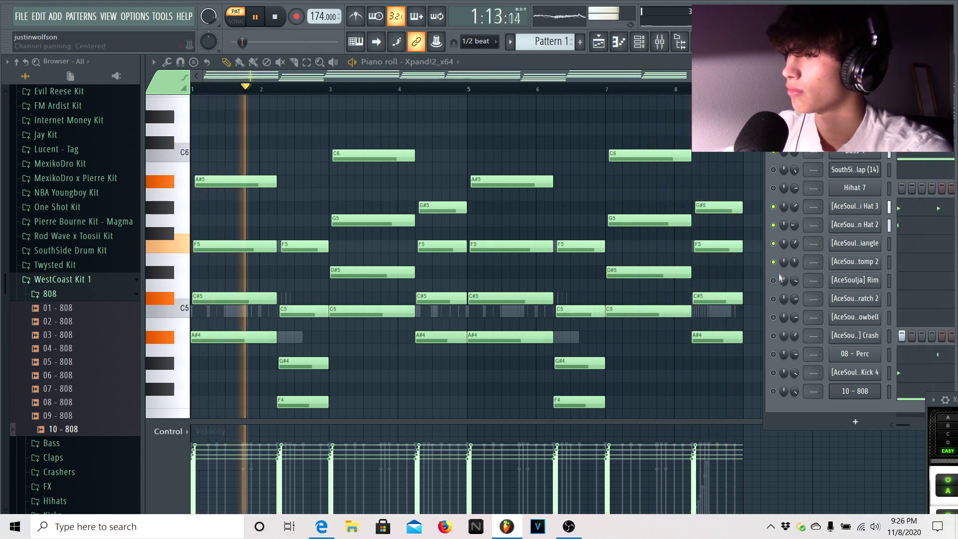
drag(773, 189, 774, 169)
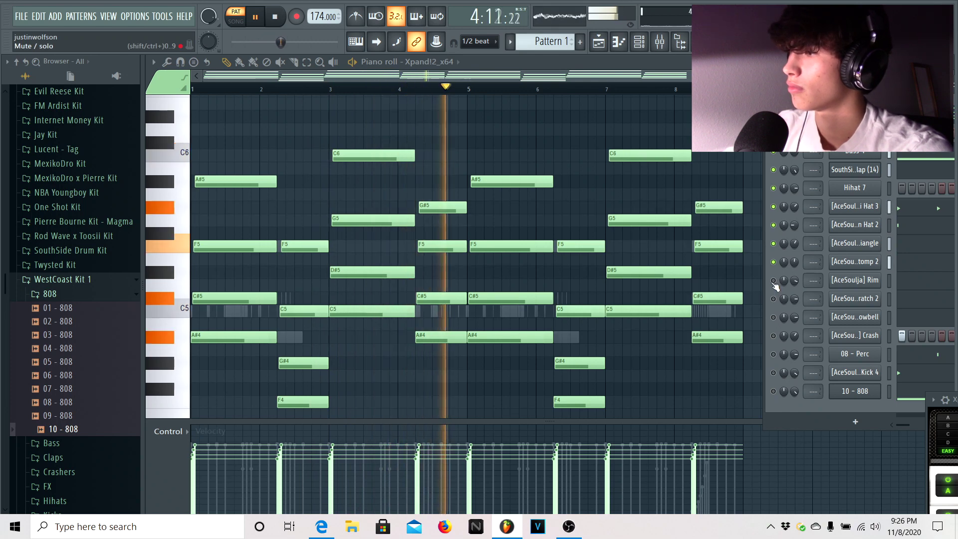
drag(774, 280, 775, 327)
Play the finished song arrangement and widen the playlist's visible range to about 105 bars.
key(space)
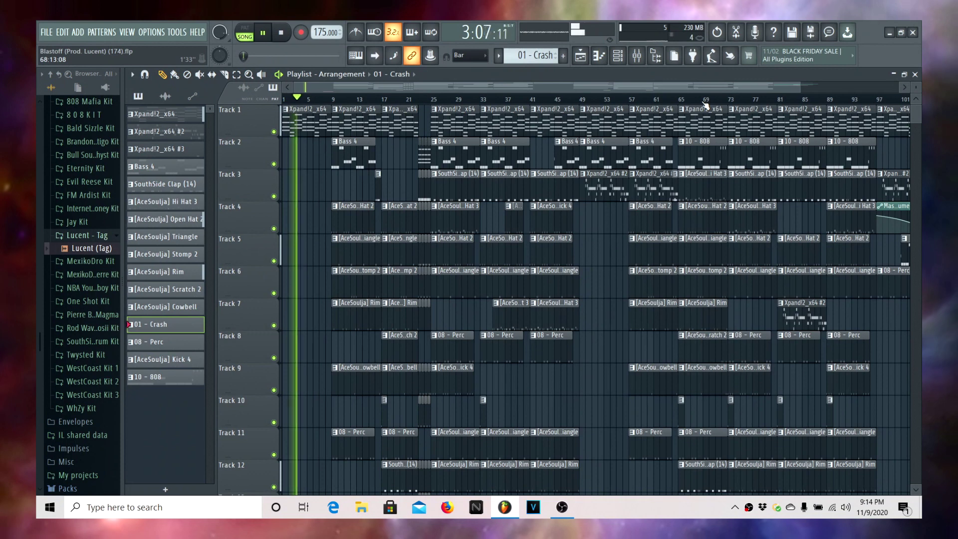
drag(800, 84, 822, 90)
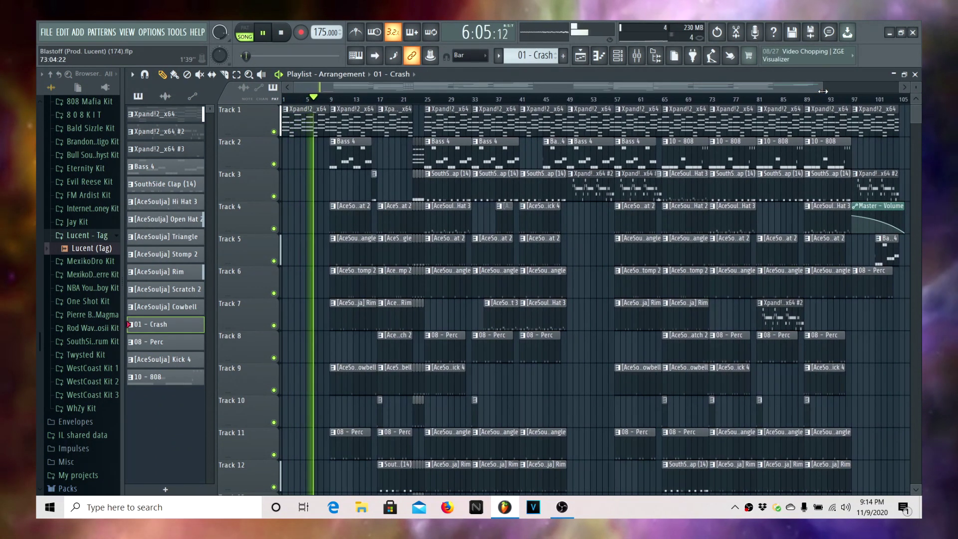